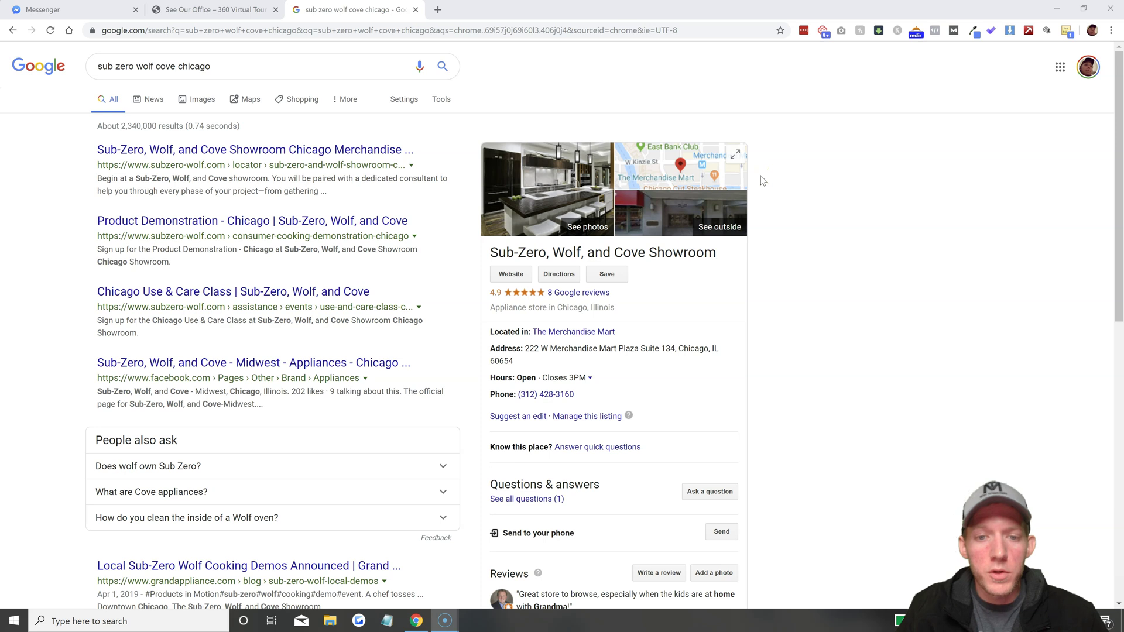
# View the Sub-Zero, Wolf, and Cove Showroom knowledge panel for 'sub zero wolf cove chicago'
pyautogui.click(750, 260)
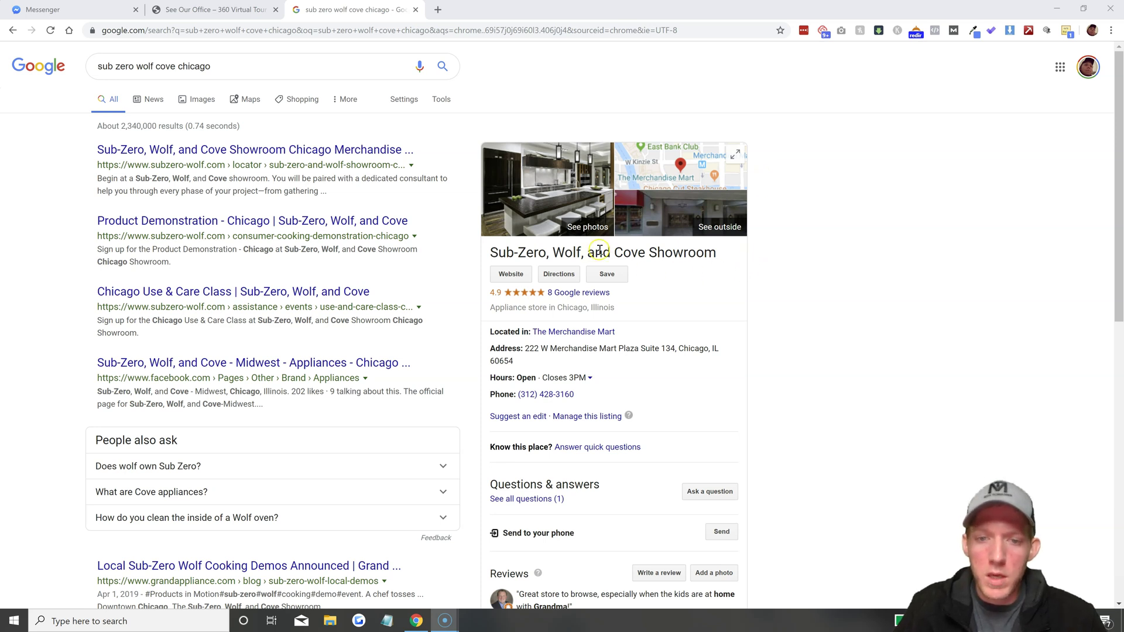
pyautogui.click(584, 212)
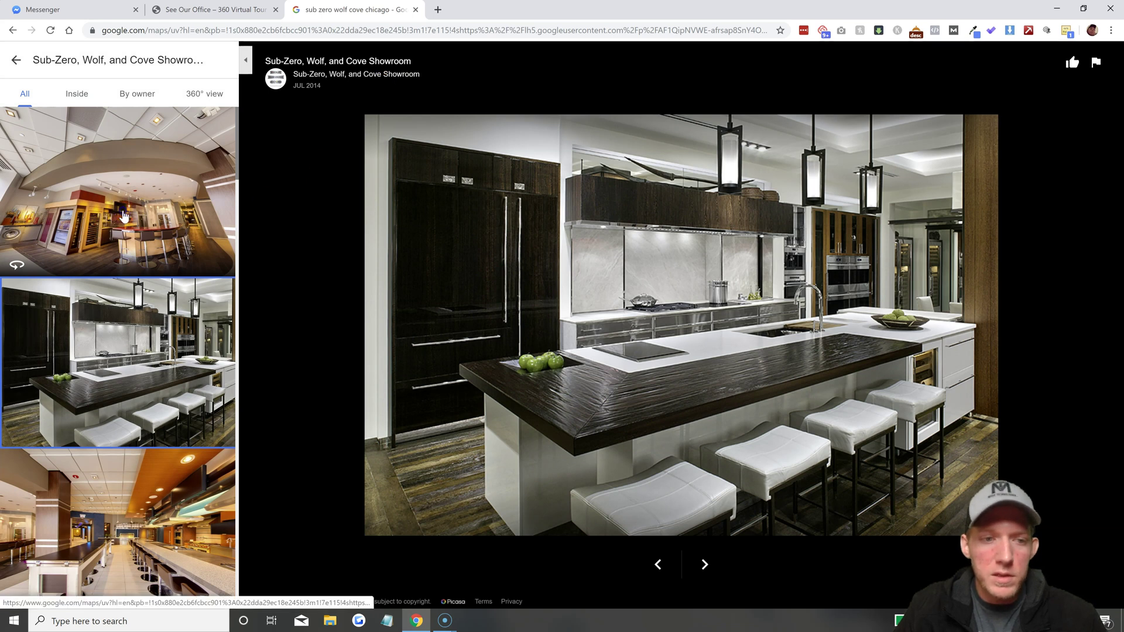
pyautogui.click(124, 217)
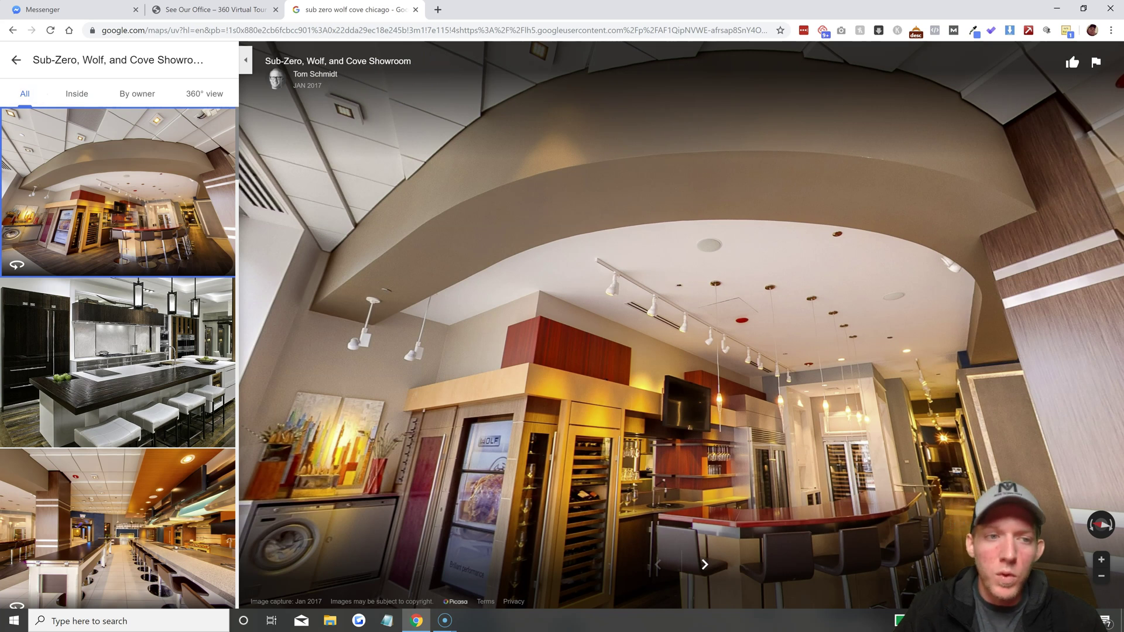
# Open the Sub-Zero, Wolf, and Cove Showroom in Google Maps and scroll its panel to Photos
pyautogui.click(18, 59)
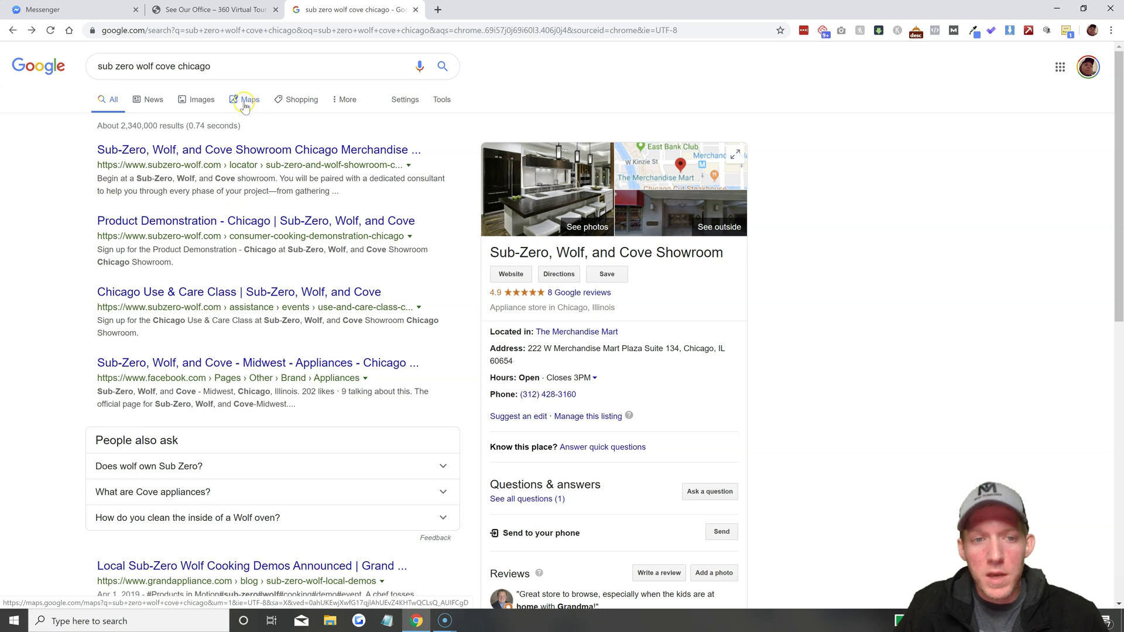
pyautogui.click(244, 105)
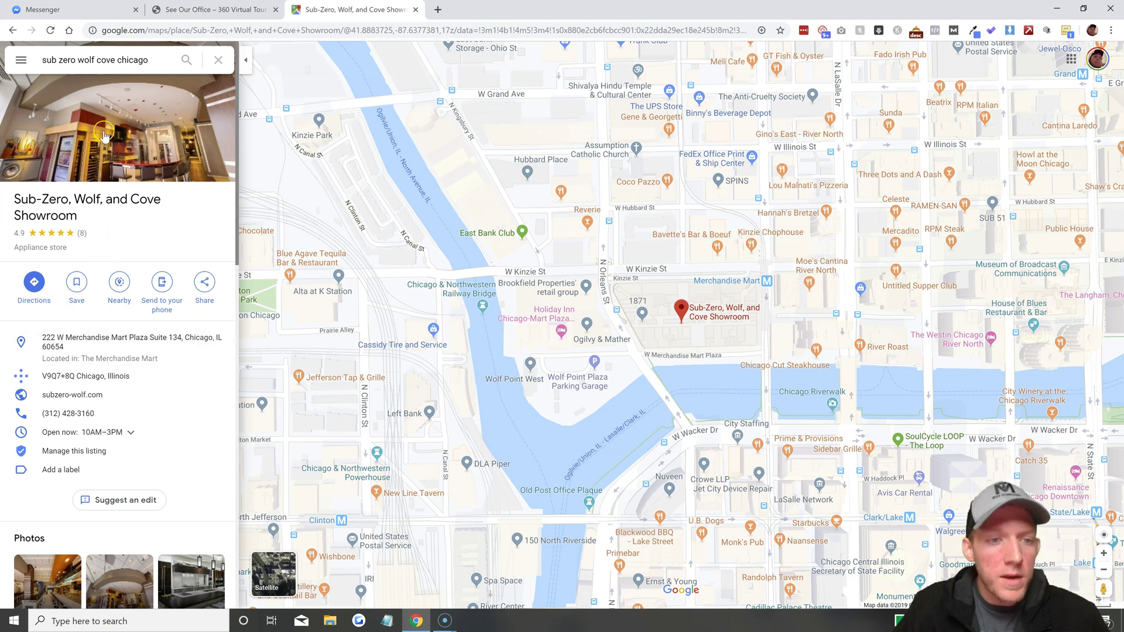
pyautogui.scroll(-3, 154, 259)
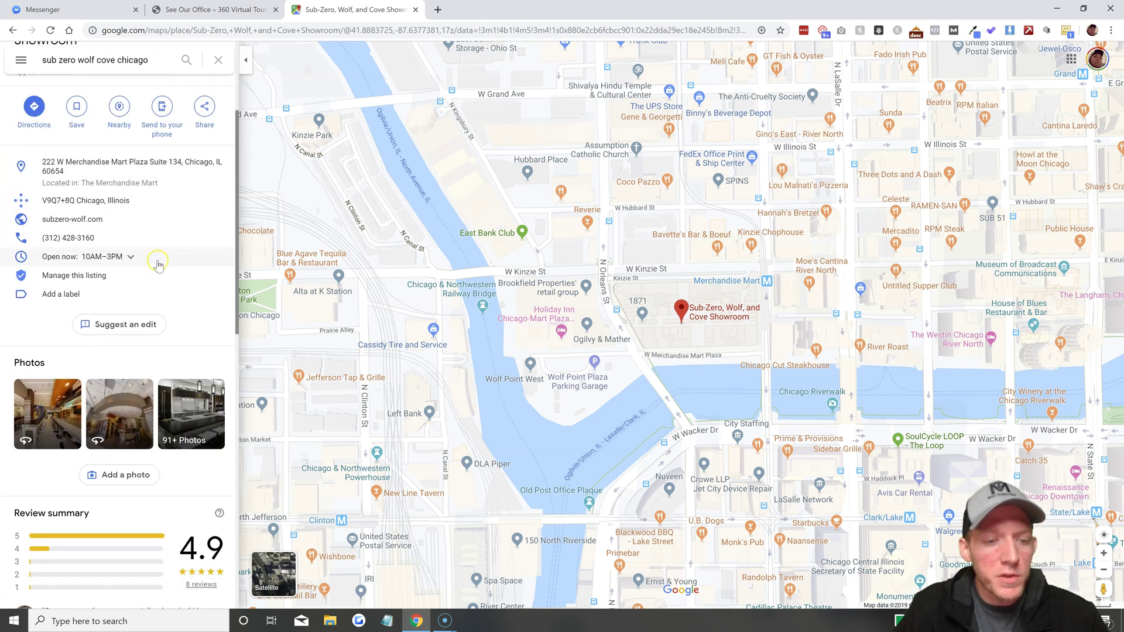
pyautogui.scroll(-1, 157, 265)
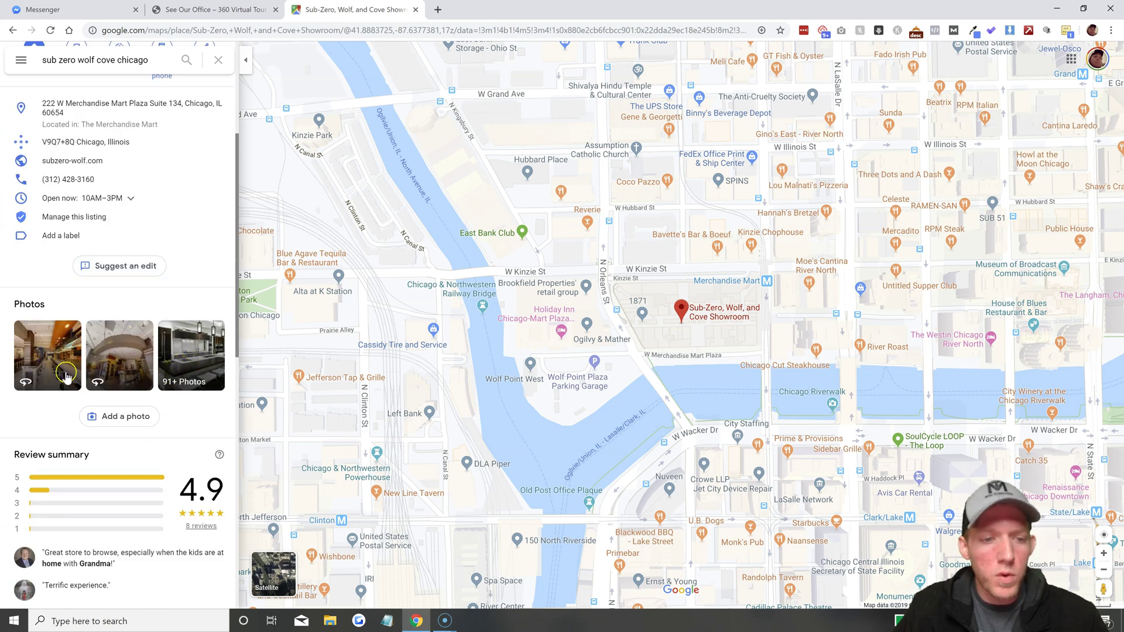
# Open the showroom's 91+ photo gallery, filter to 360° photos, and open a panorama
pyautogui.click(184, 364)
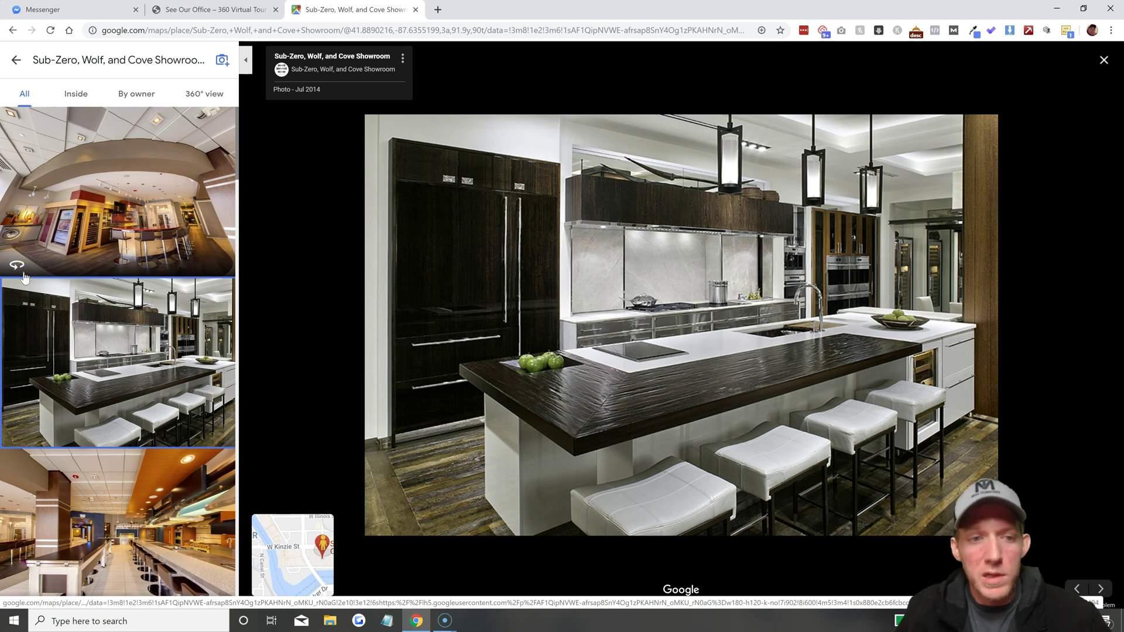
pyautogui.click(199, 99)
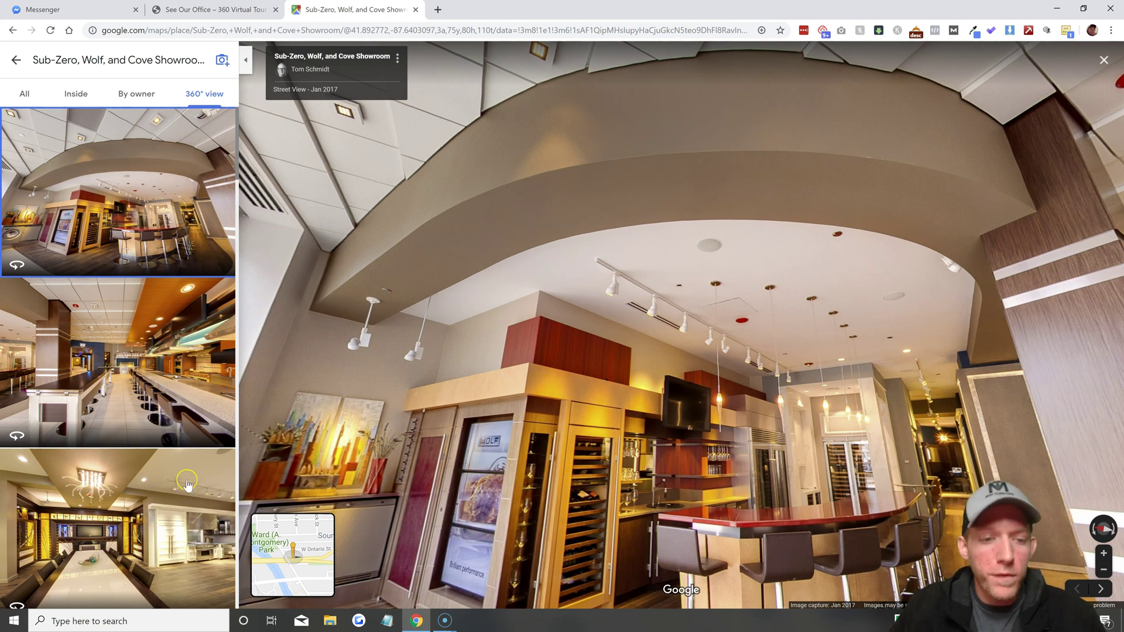
pyautogui.scroll(-1, 187, 481)
pyautogui.click(648, 366)
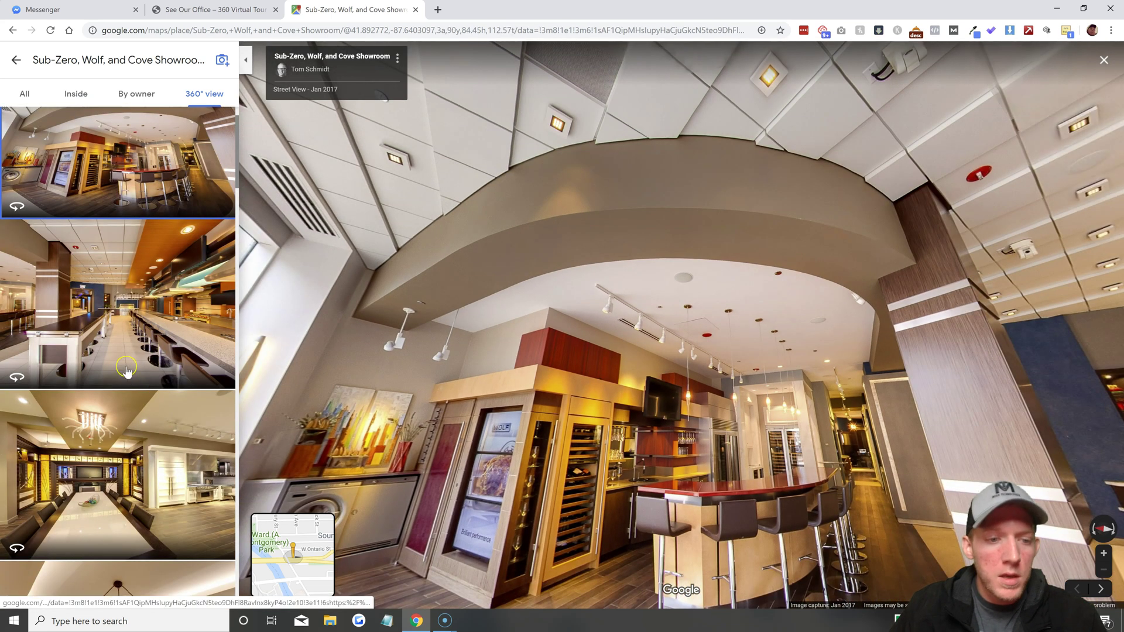
# Look around the kitchen panorama, turning it toward the kitchen bar
pyautogui.scroll(-6, 127, 372)
pyautogui.scroll(-5, 126, 373)
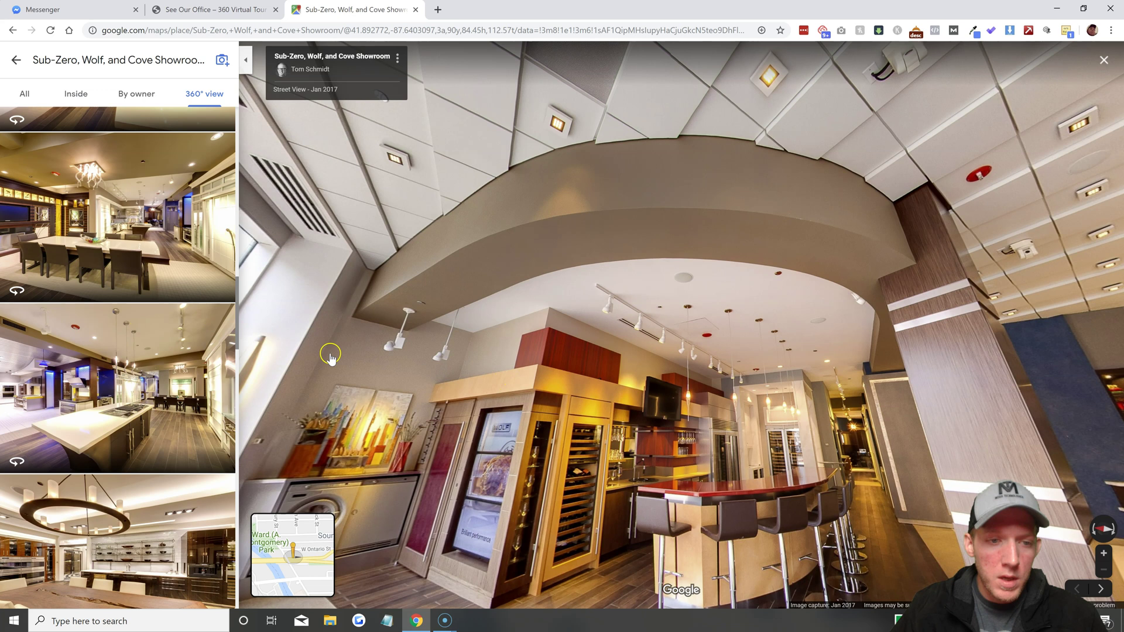
pyautogui.scroll(2, 726, 374)
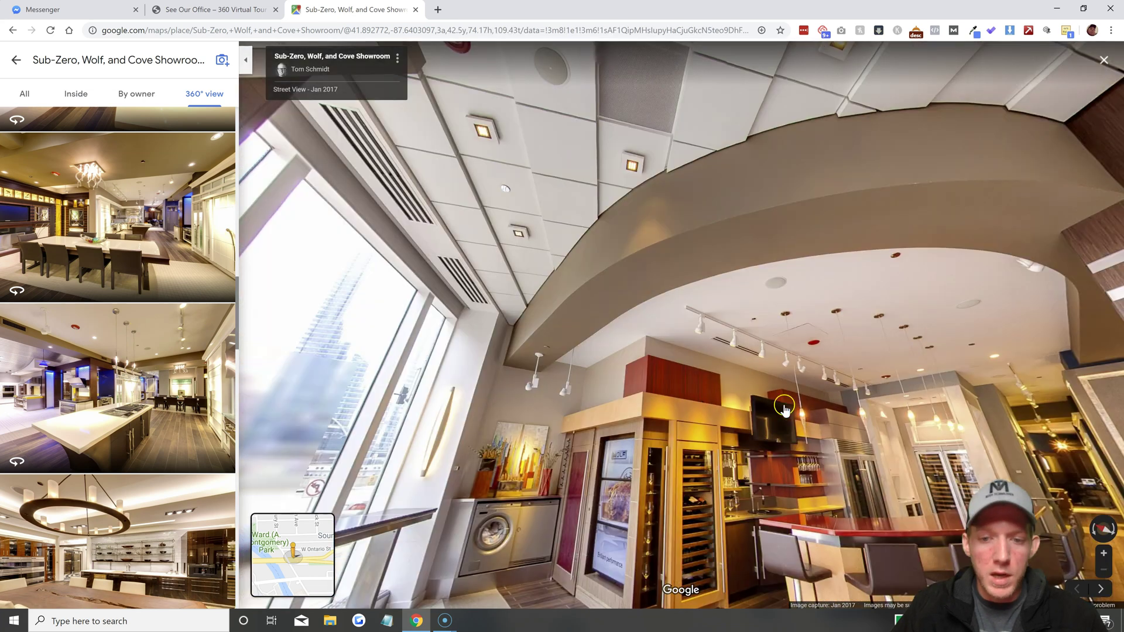
pyautogui.scroll(-3, 726, 316)
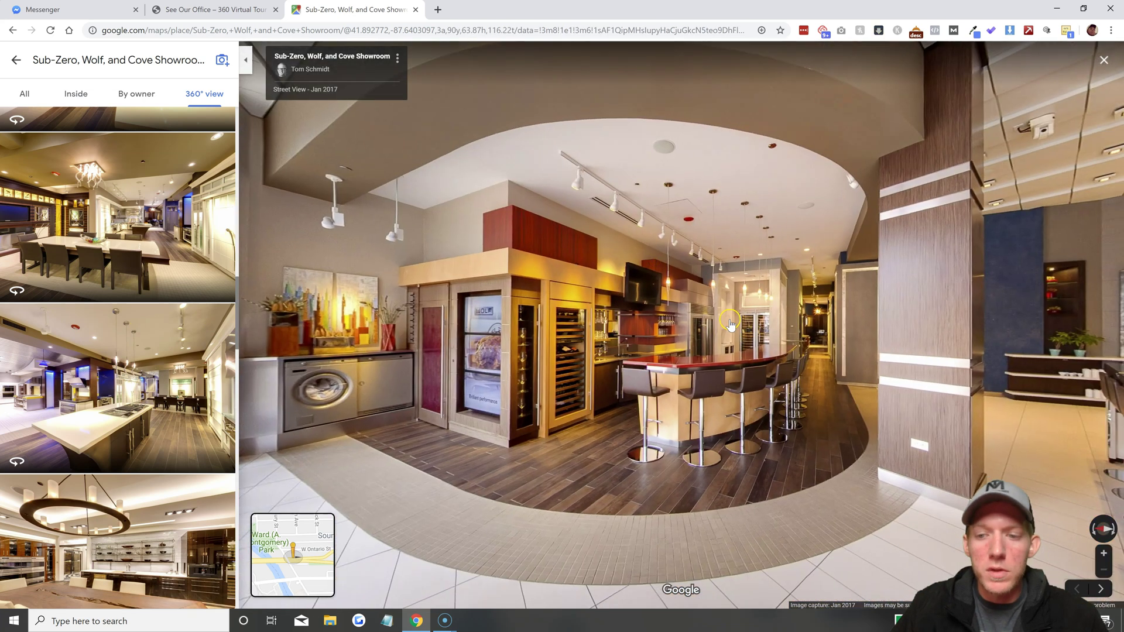
pyautogui.moveTo(729, 324); pyautogui.dragTo(650, 300)
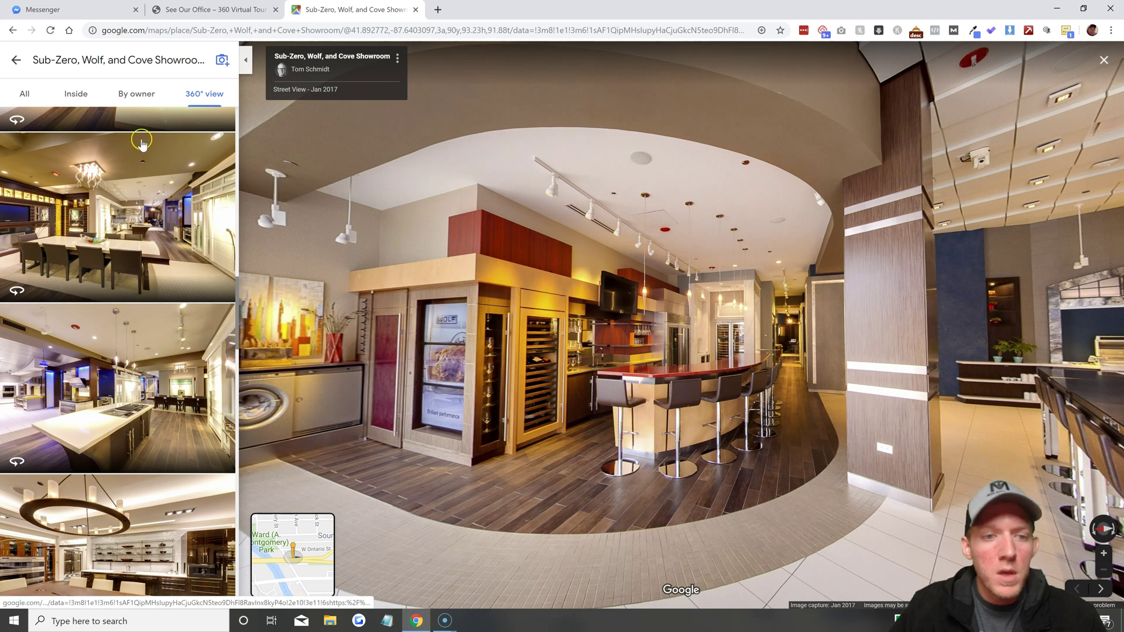
pyautogui.scroll(4, 272, 189)
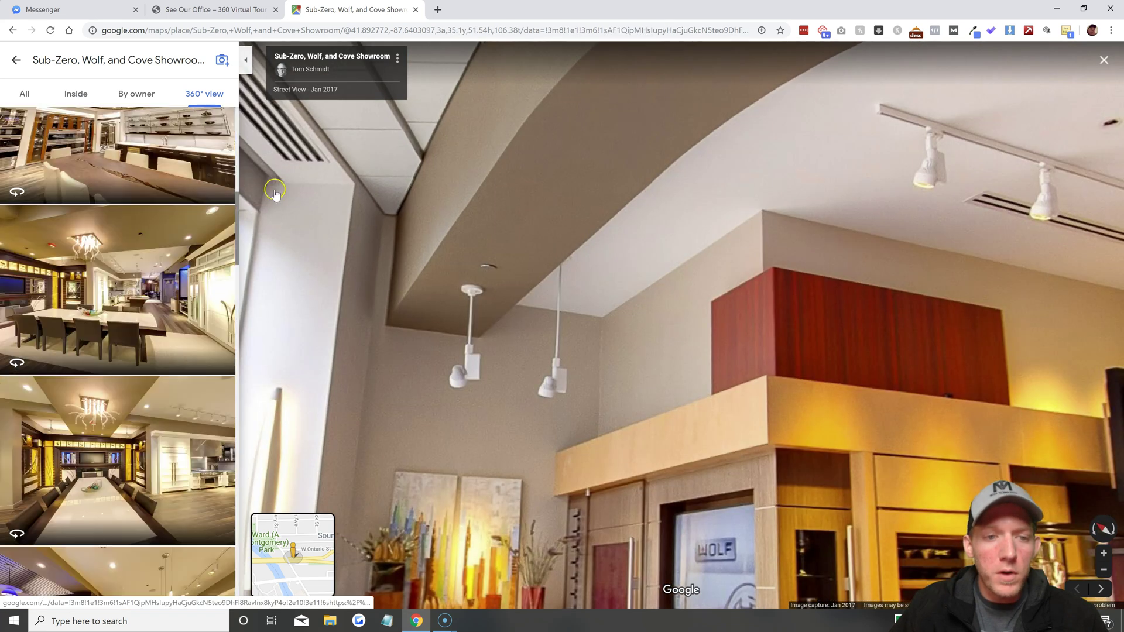
pyautogui.scroll(-4, 596, 209)
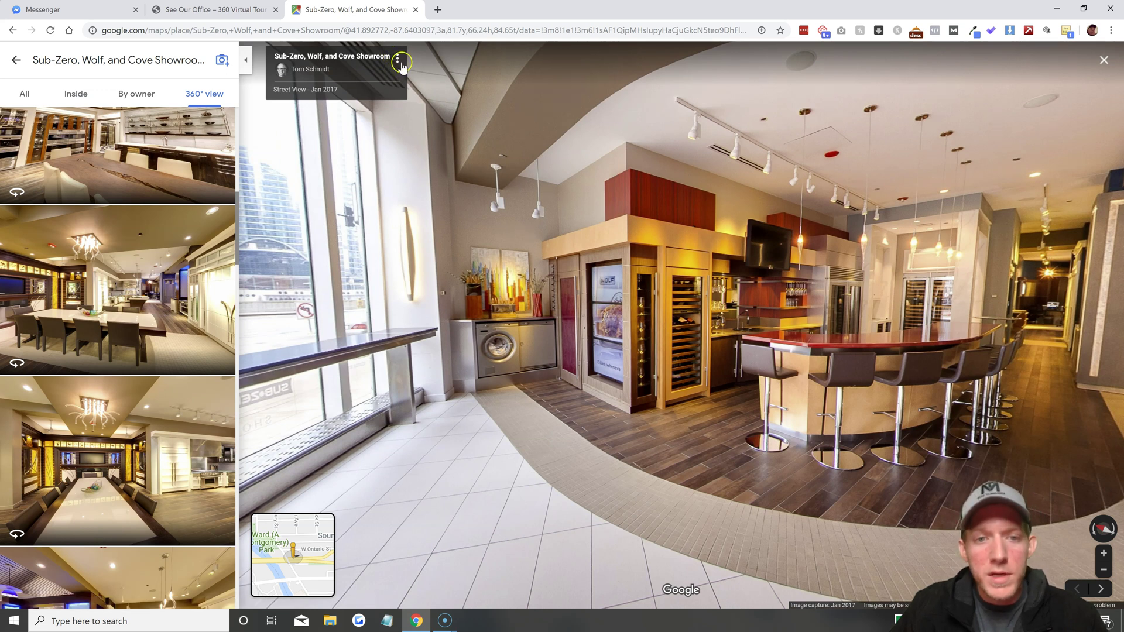
# Copy the panorama's Medium-size iframe embed HTML from the Embed a map option
pyautogui.click(399, 62)
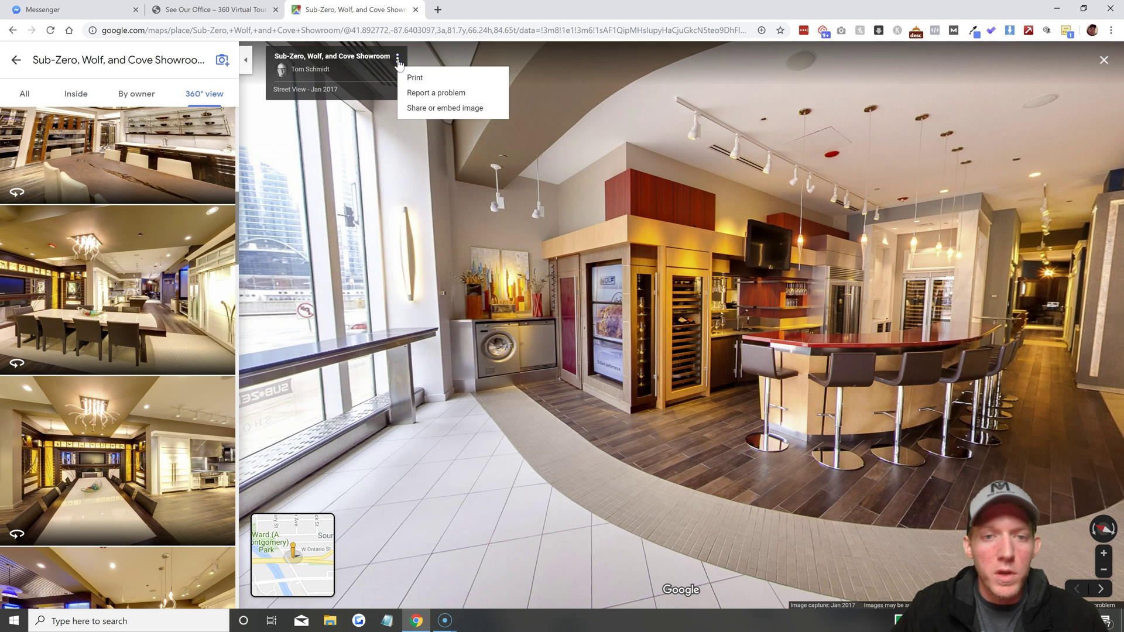
pyautogui.click(410, 82)
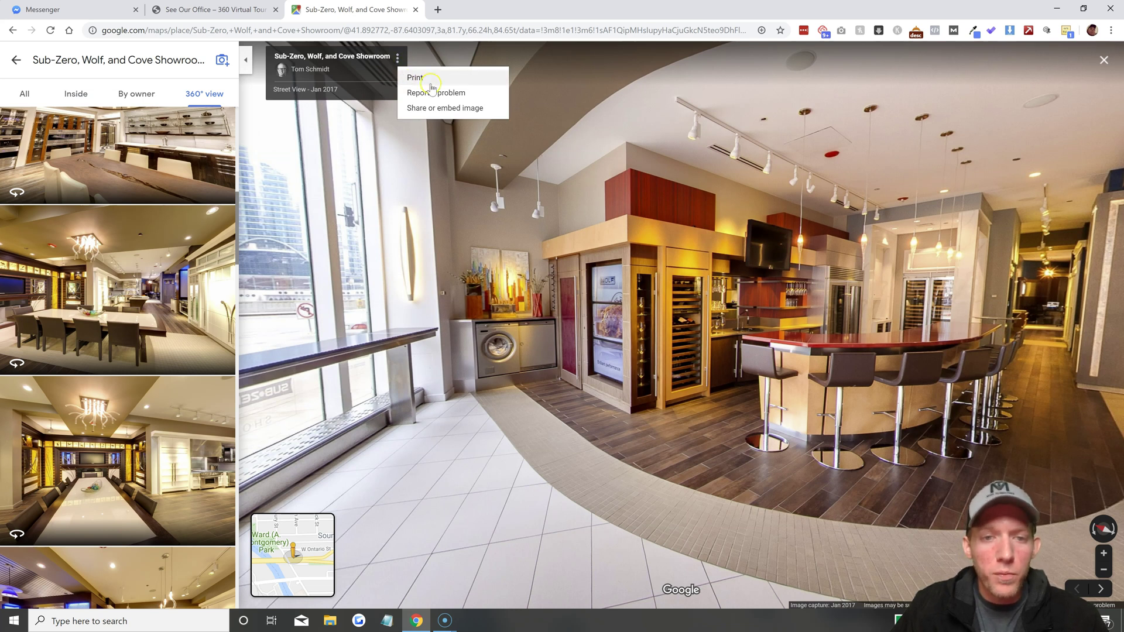
pyautogui.click(472, 109)
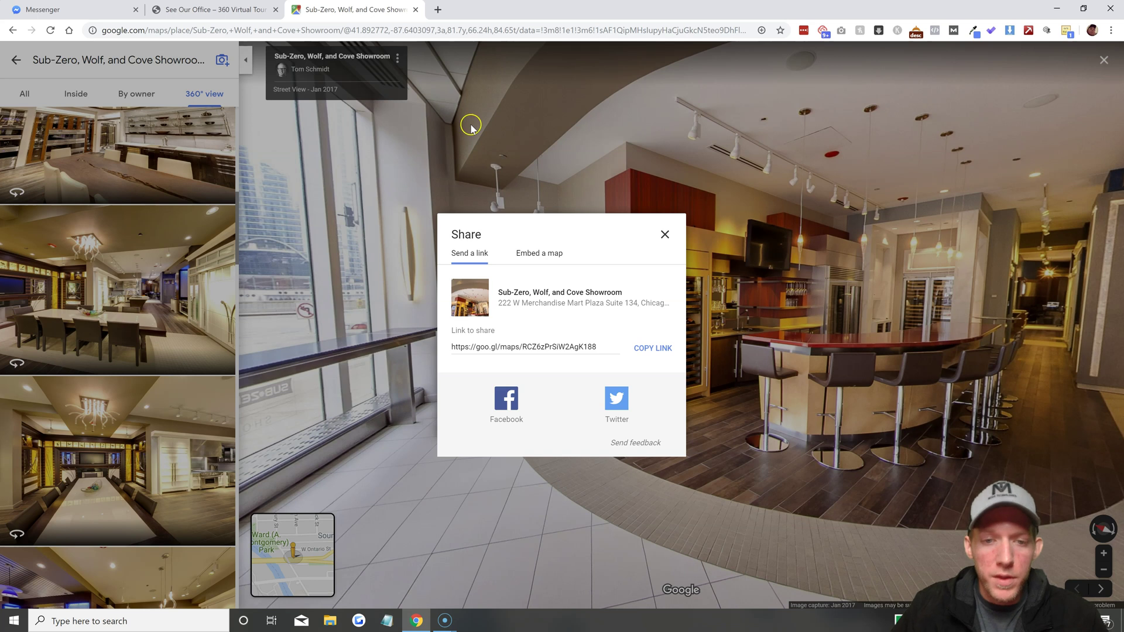
pyautogui.click(502, 268)
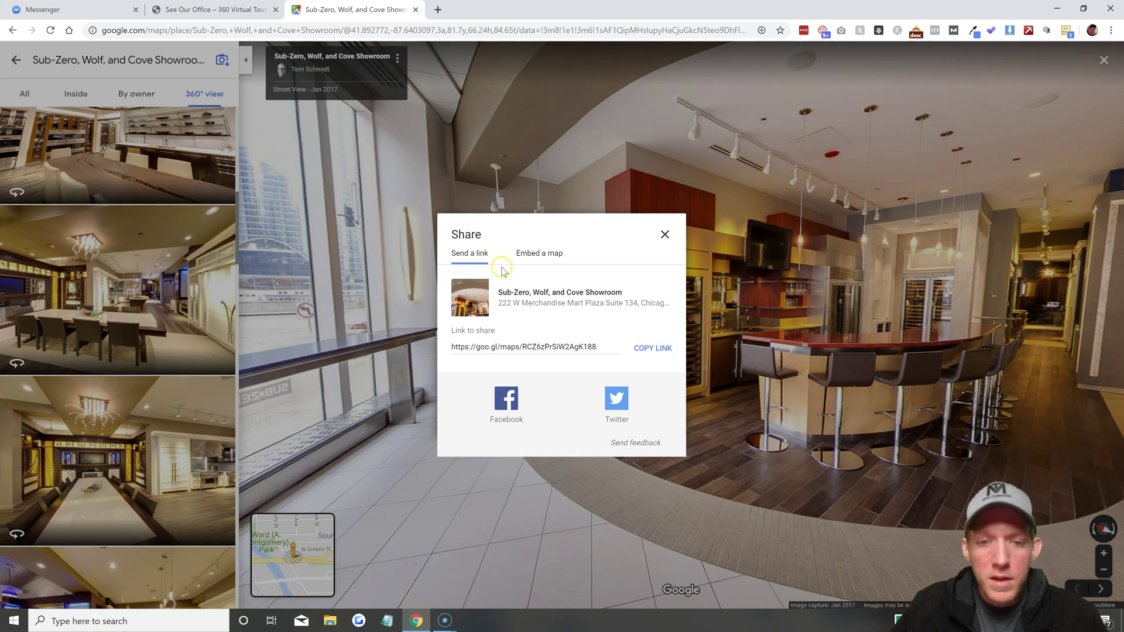
pyautogui.click(544, 256)
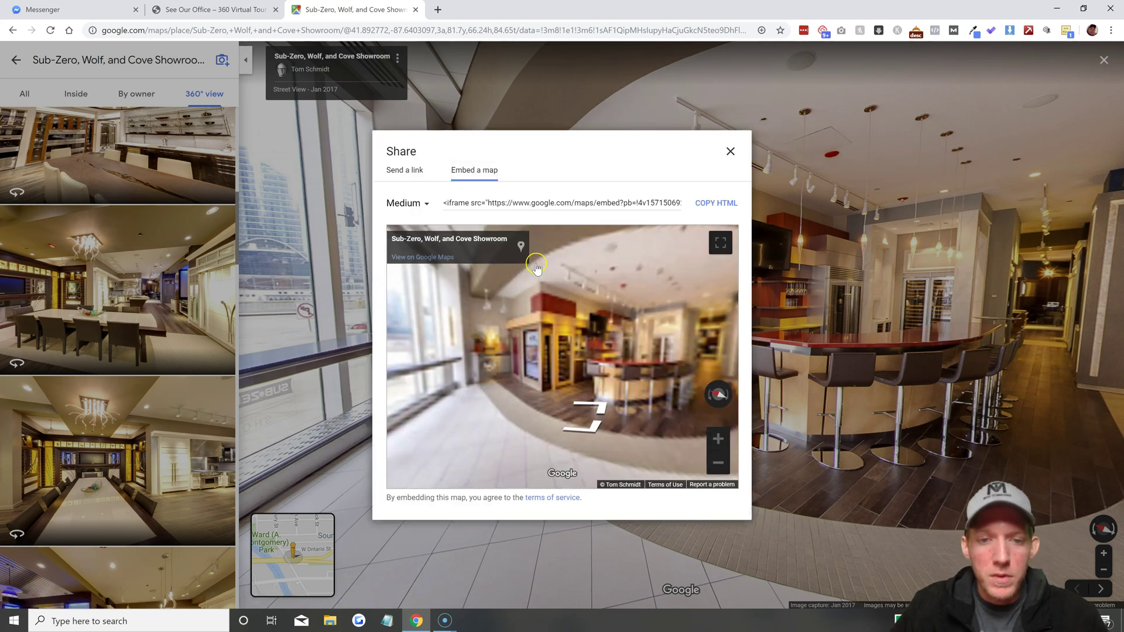
pyautogui.click(517, 203)
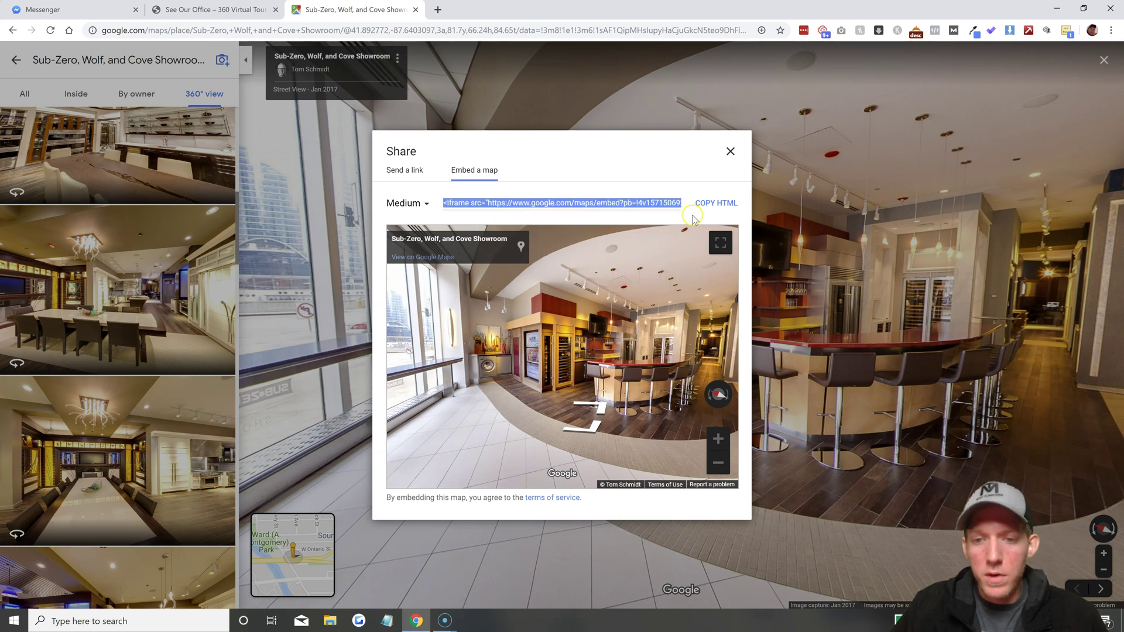
pyautogui.click(716, 204)
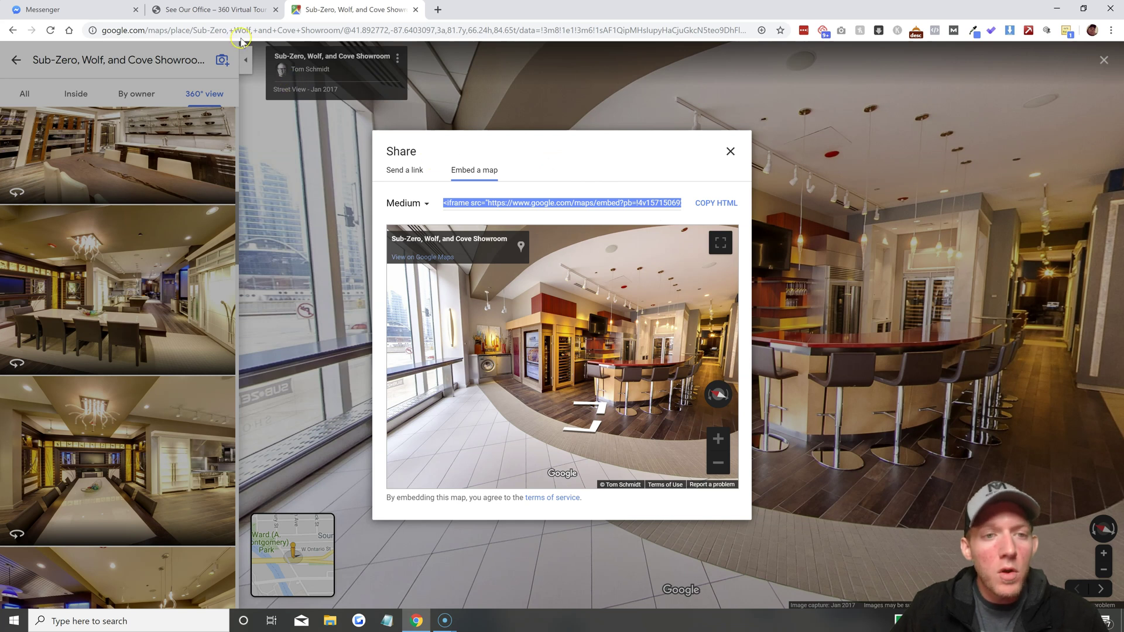
# Open the 'See Our Office – 360 Virtual Tour' page in the WordPress editor's Text view
pyautogui.click(217, 10)
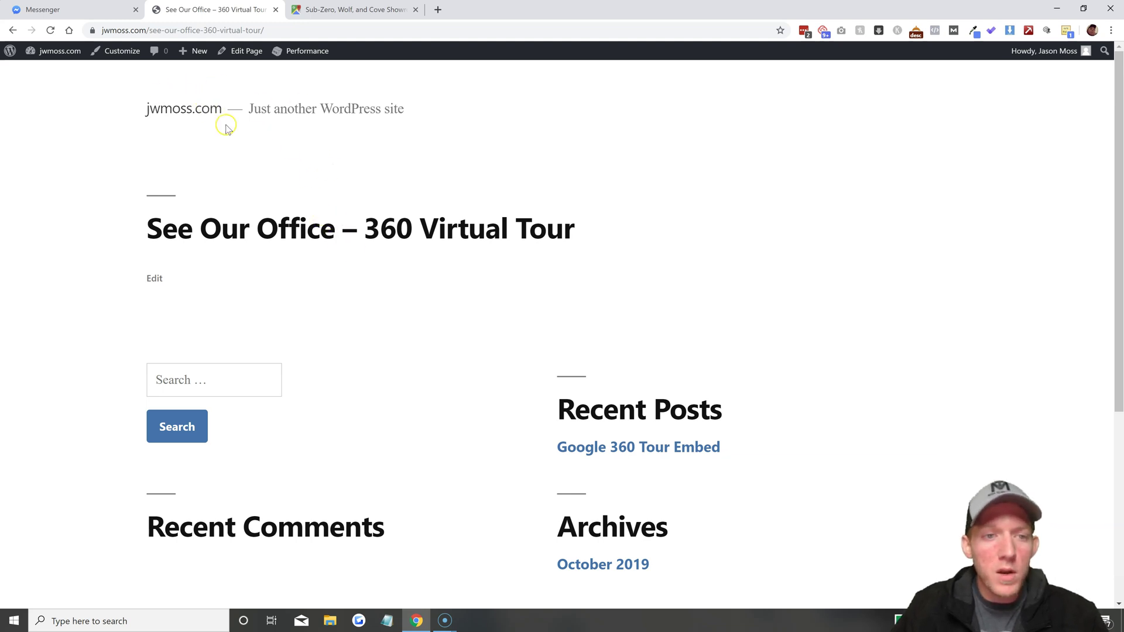
pyautogui.click(241, 54)
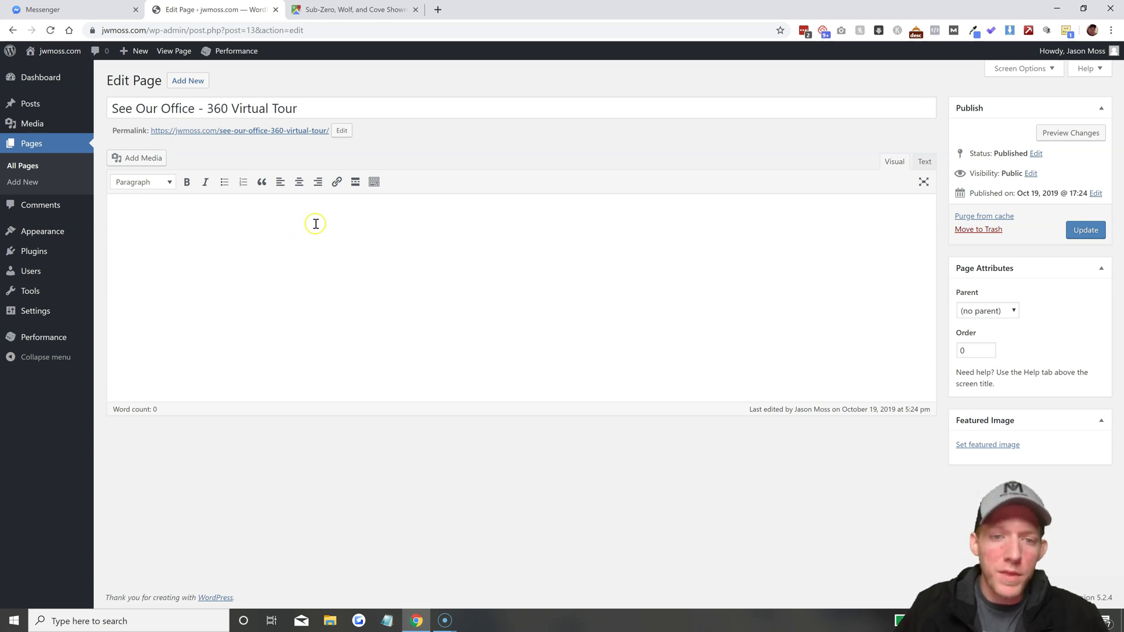
pyautogui.click(923, 162)
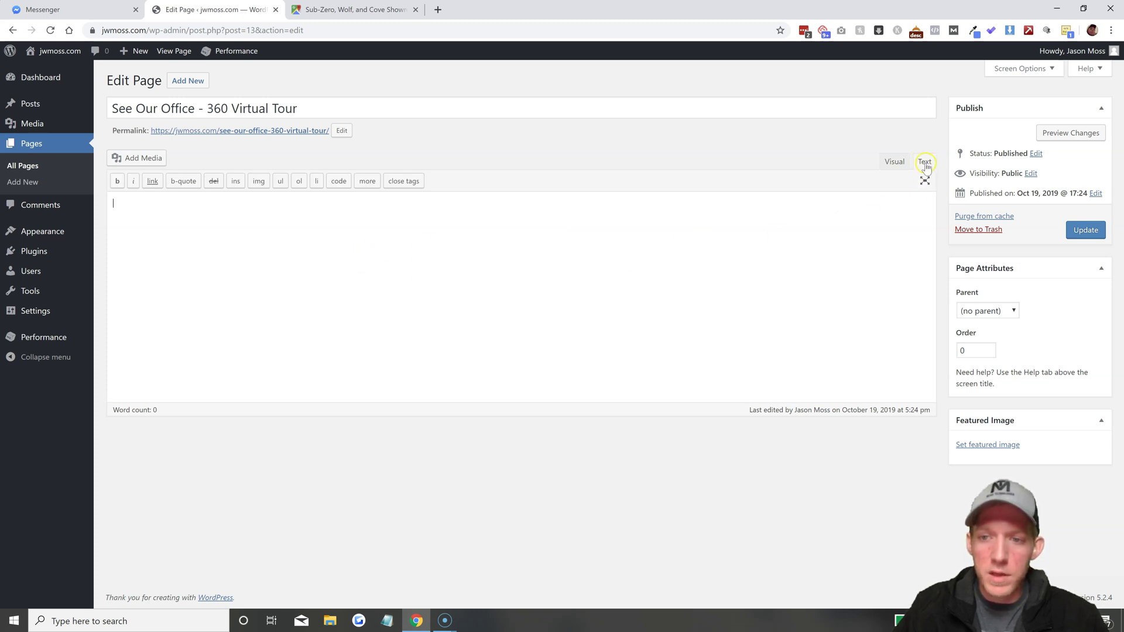
pyautogui.click(896, 162)
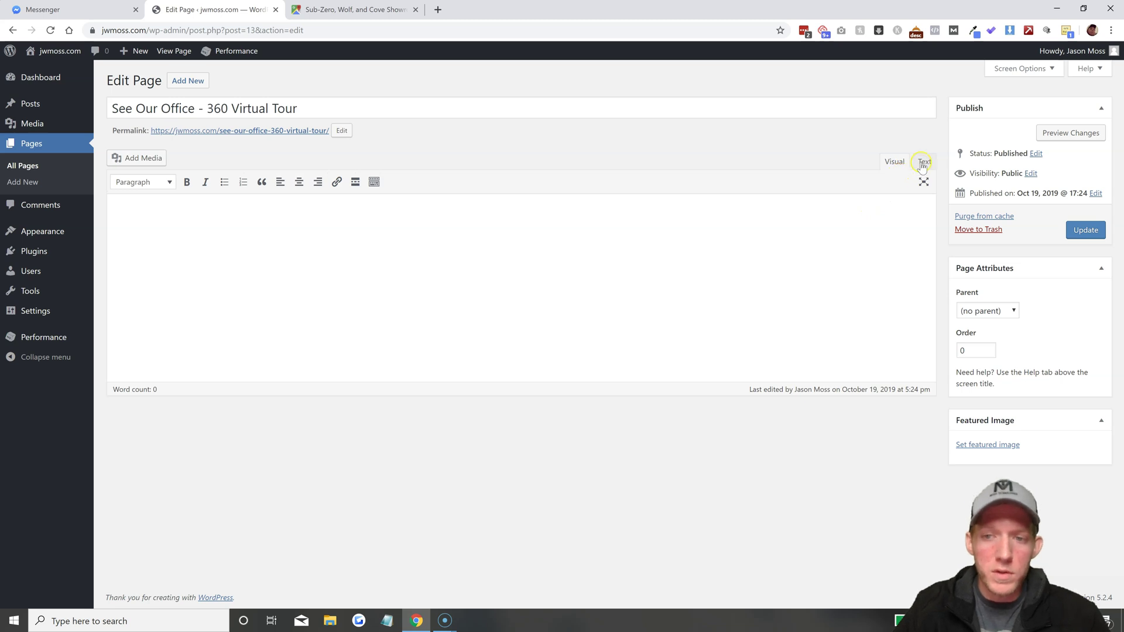
pyautogui.click(923, 163)
# Paste the Google Maps iframe code, preview it in Visual, and update the page
pyautogui.rightClick(278, 236)
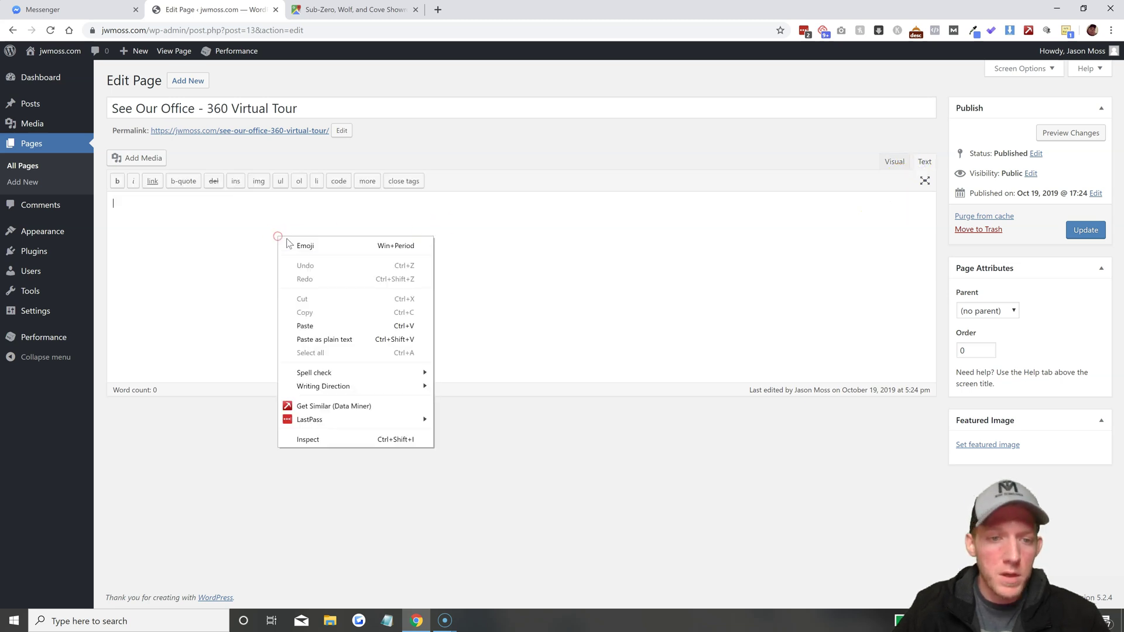
pyautogui.click(305, 326)
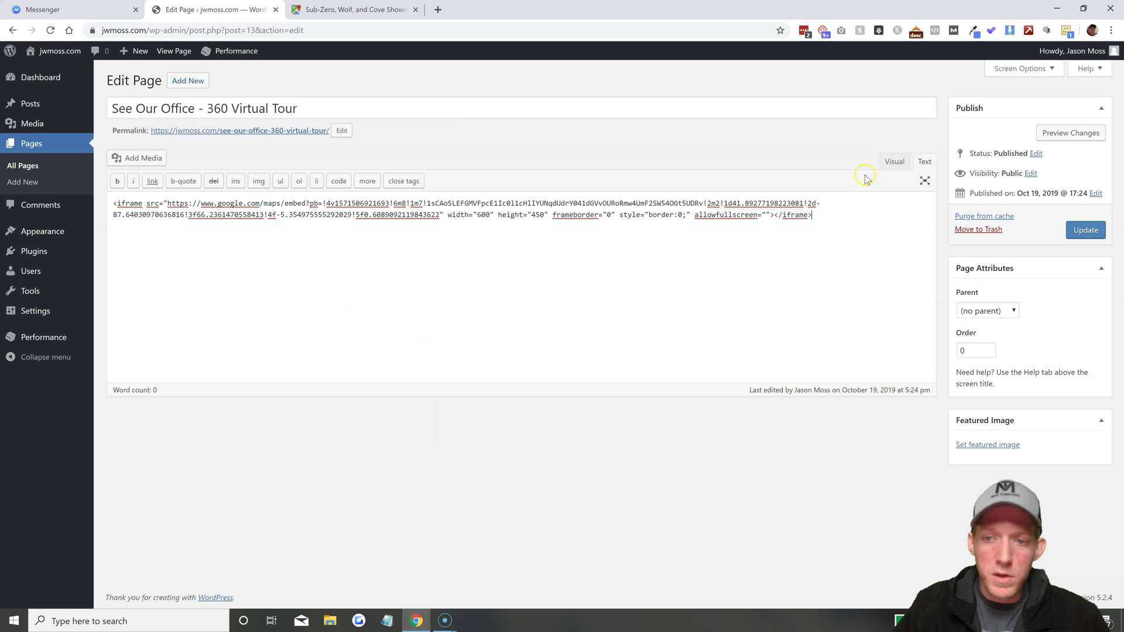
pyautogui.click(886, 163)
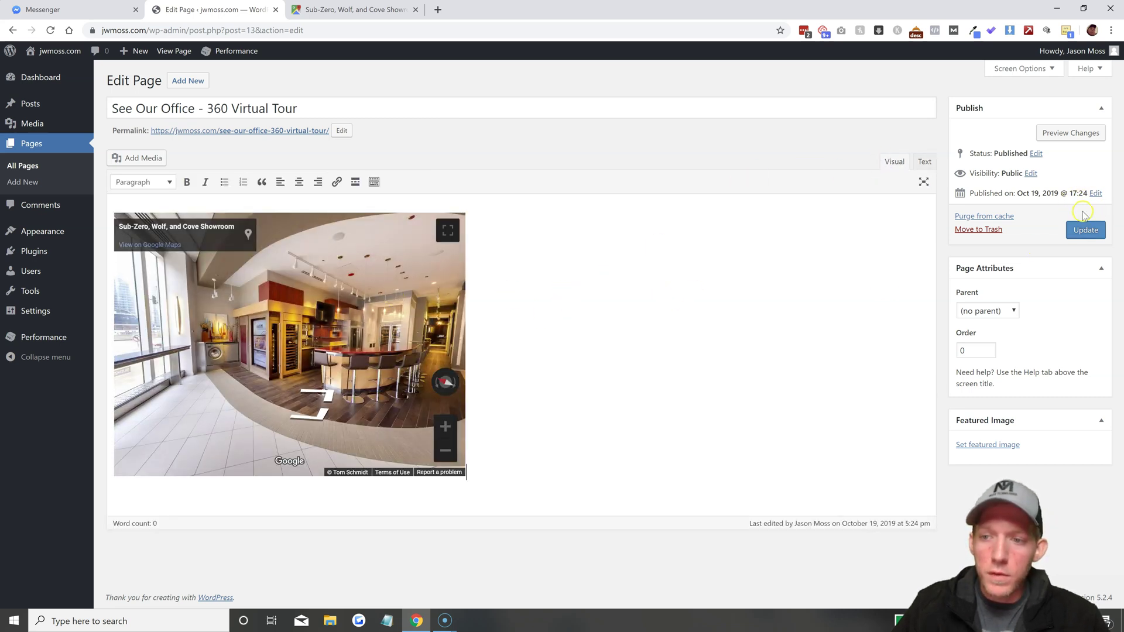
pyautogui.click(1084, 233)
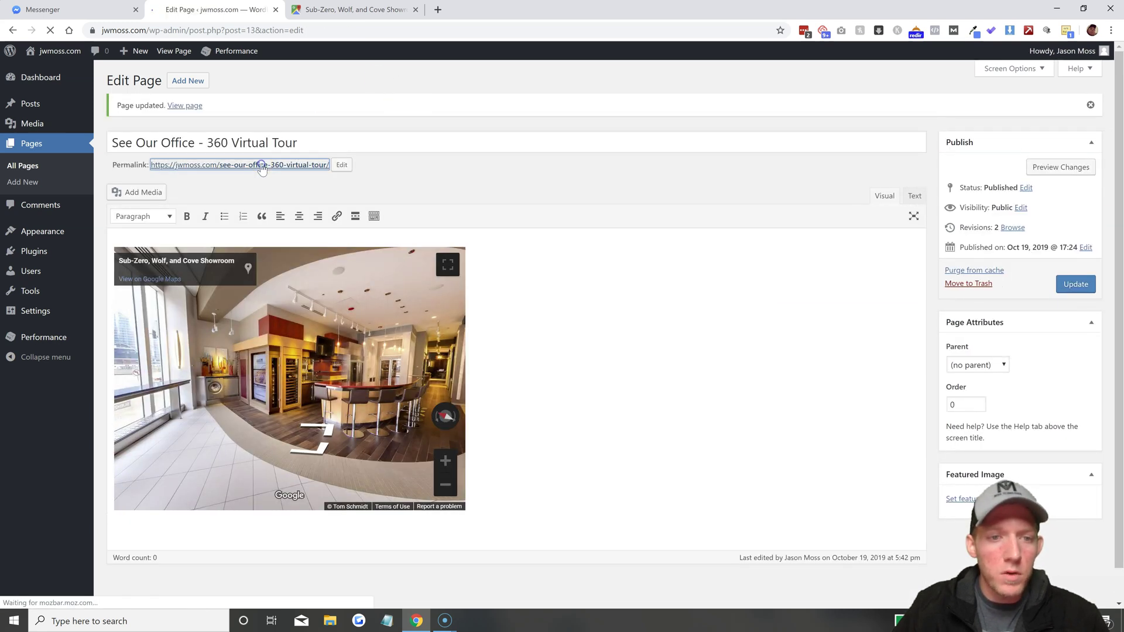
# View the live 'See Our Office – 360 Virtual Tour' page with its embedded tour
pyautogui.click(262, 166)
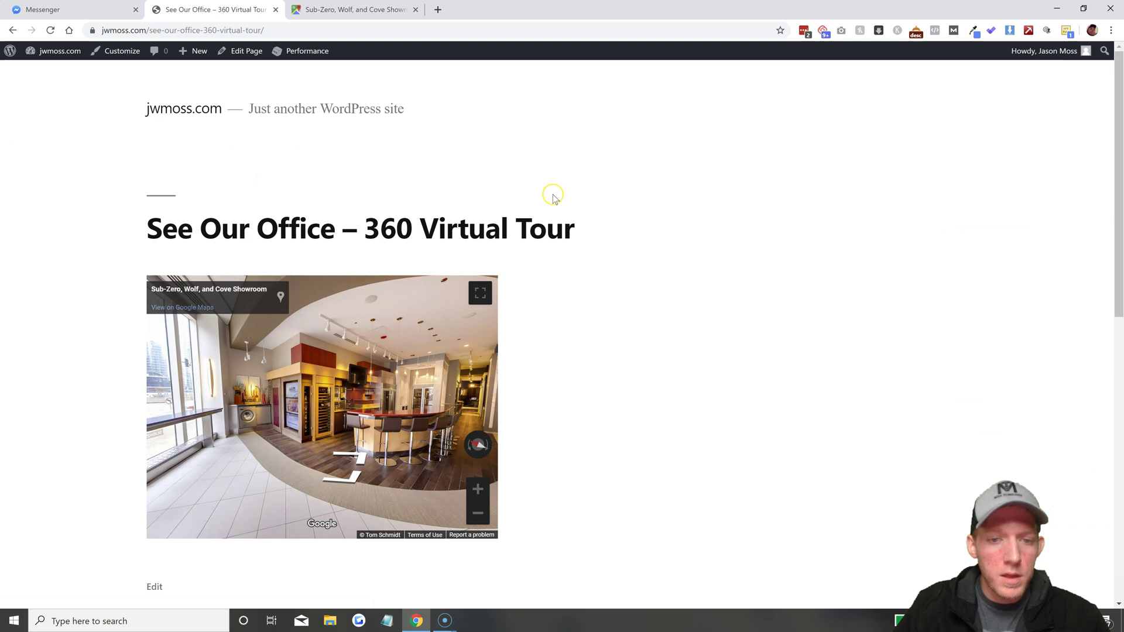
pyautogui.scroll(-2, 588, 262)
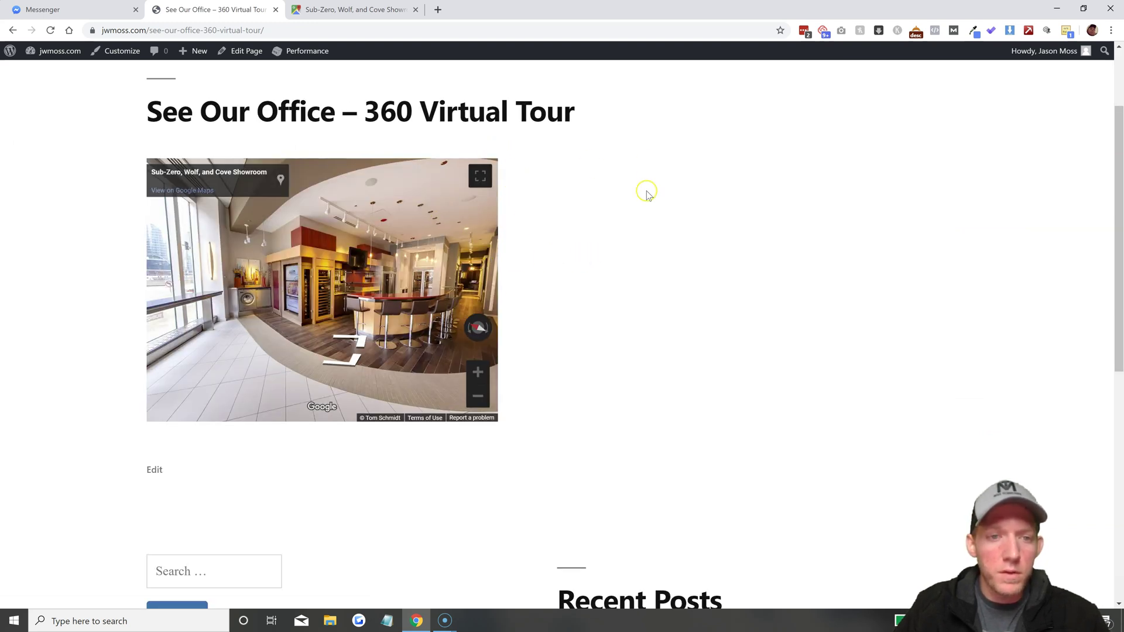
pyautogui.scroll(1, 672, 206)
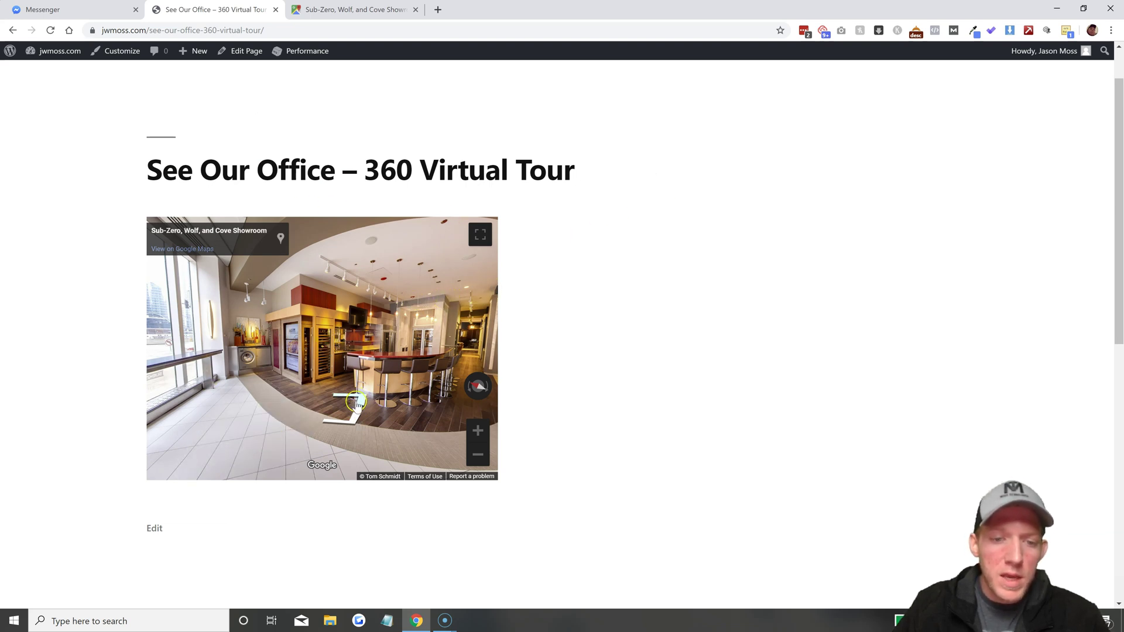
# Walk the embedded tour past the shelves and grill to the long kitchen island
pyautogui.click(371, 382)
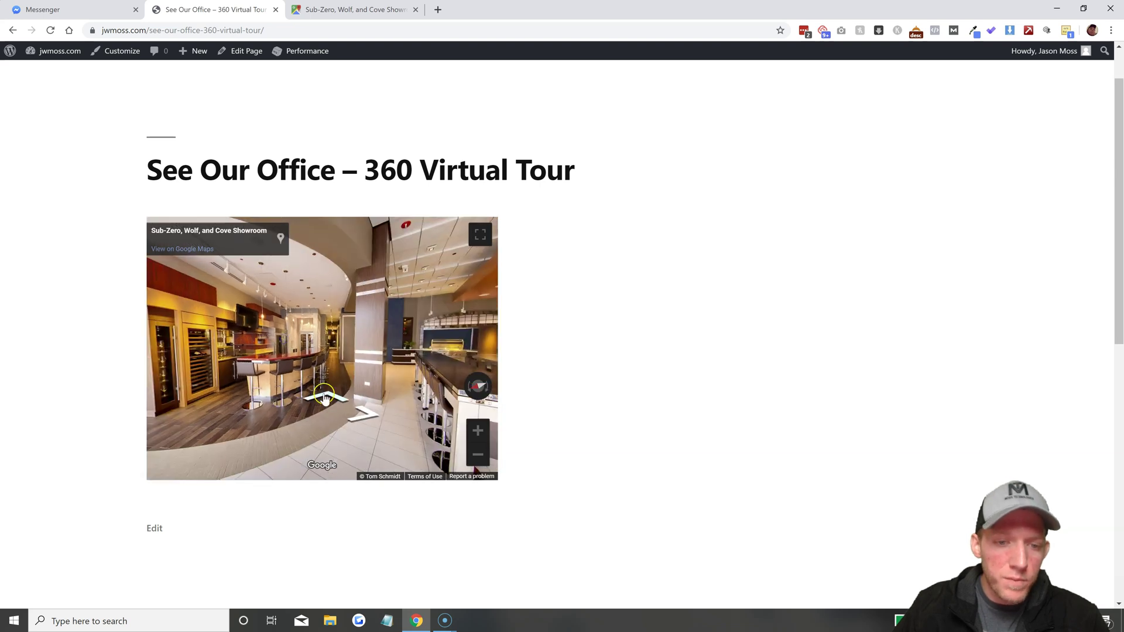
pyautogui.click(354, 350)
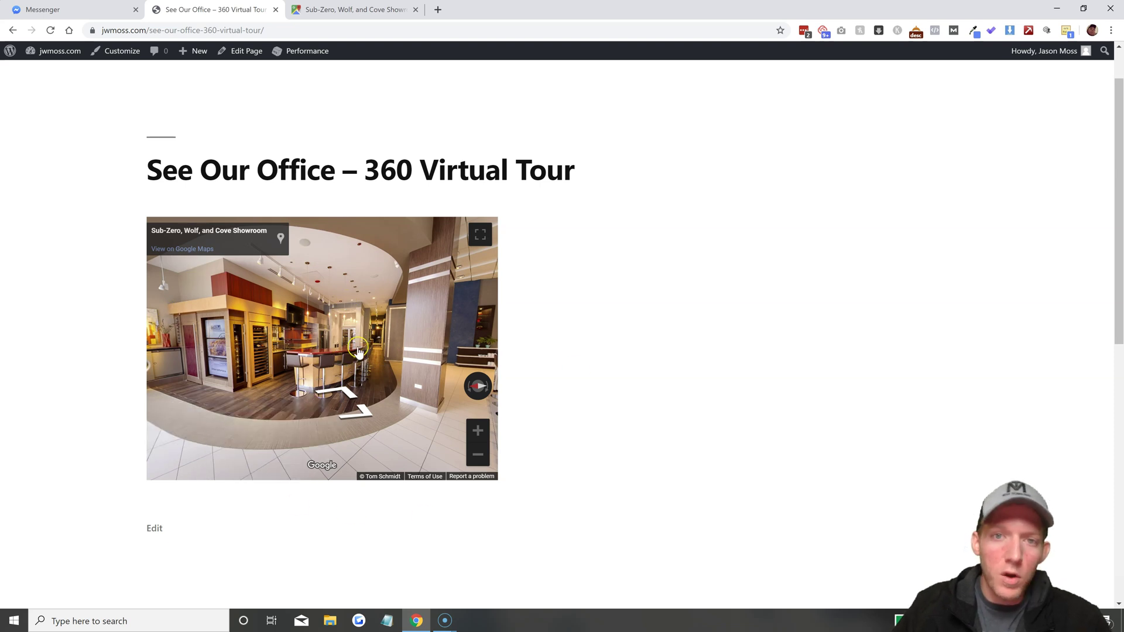
pyautogui.click(348, 394)
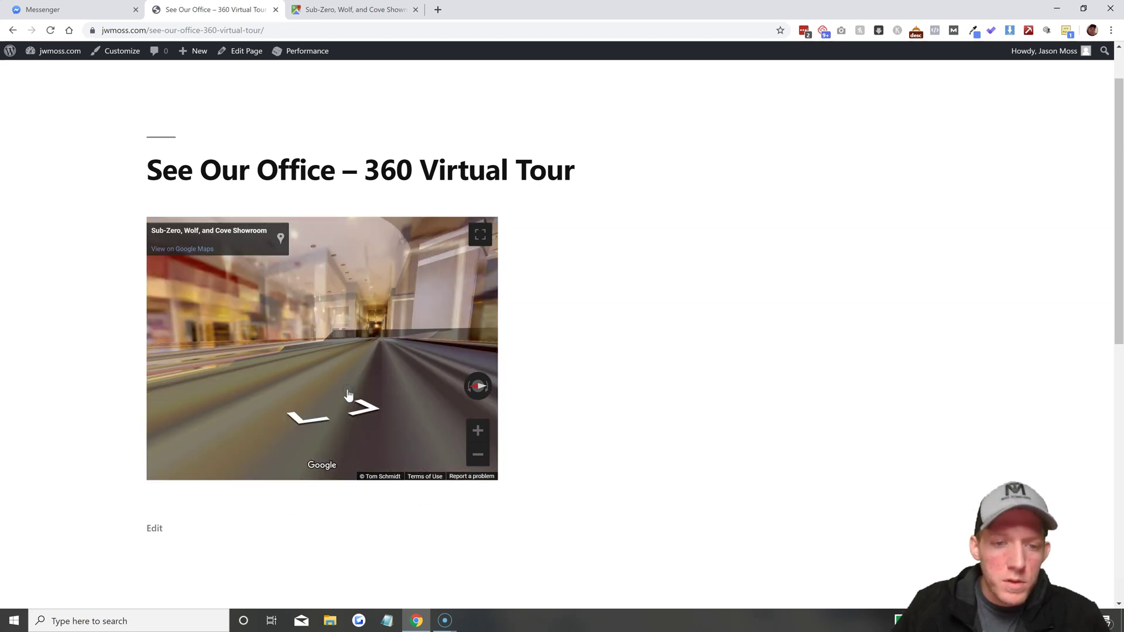
pyautogui.moveTo(364, 352); pyautogui.dragTo(272, 347)
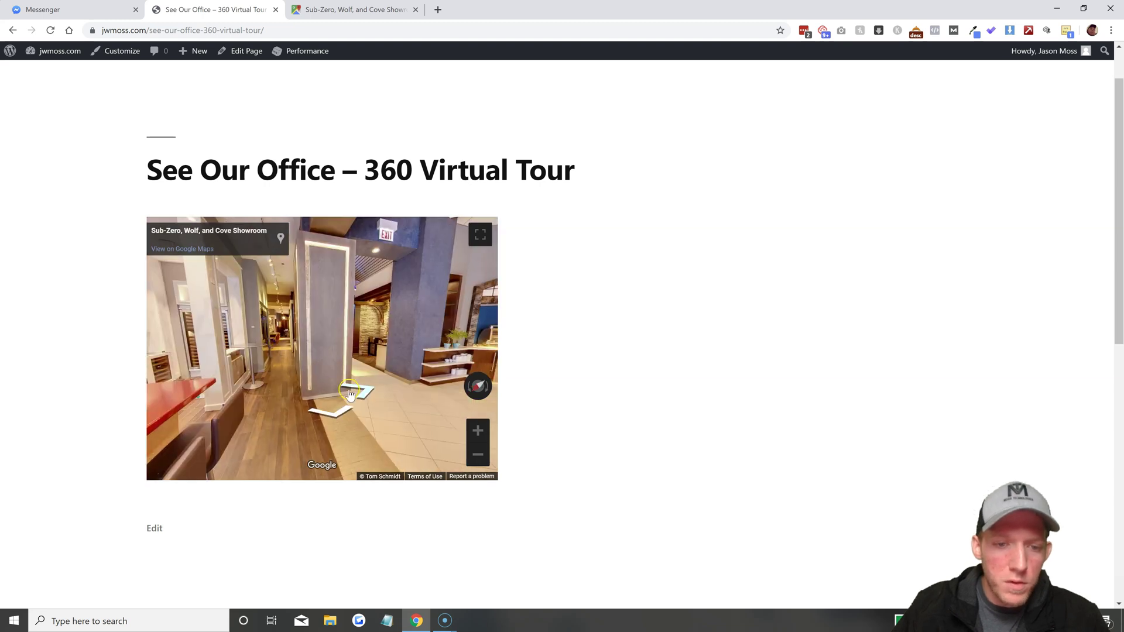
pyautogui.click(354, 391)
pyautogui.moveTo(352, 328); pyautogui.dragTo(285, 321)
pyautogui.click(285, 320)
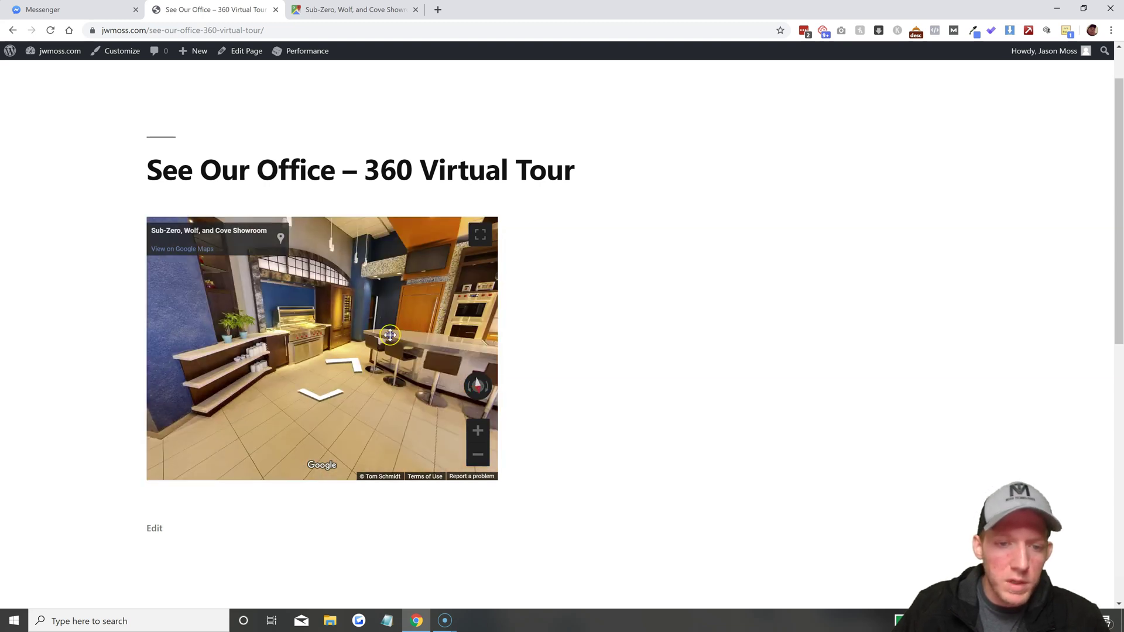
pyautogui.click(286, 367)
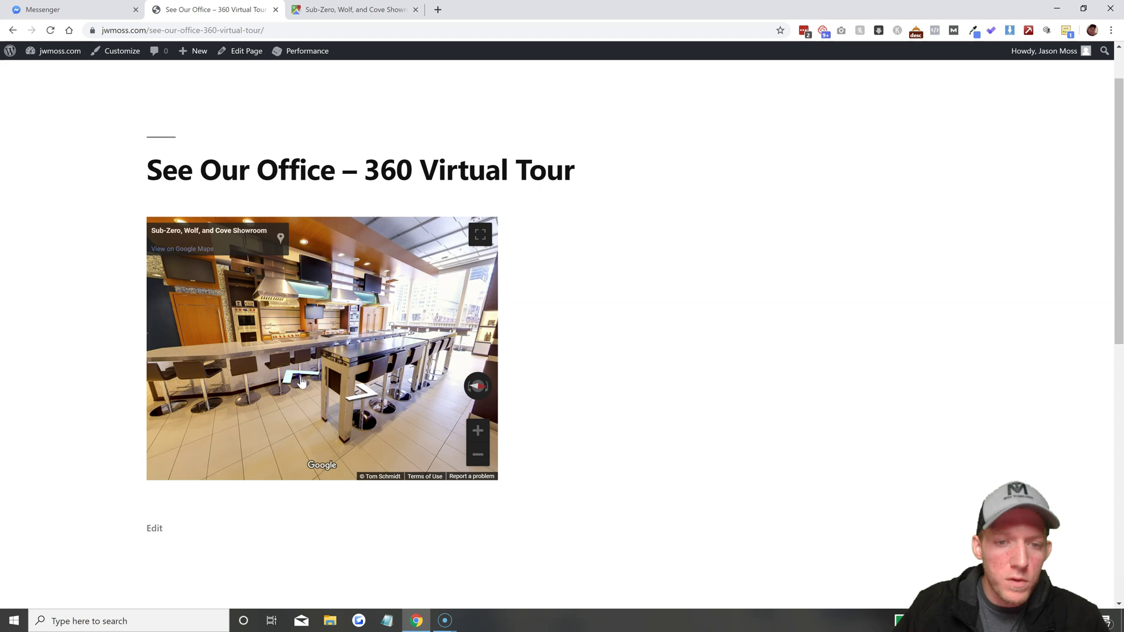
# Show the embedded tour full screen and step along the counter toward the far cabinet
pyautogui.click(478, 234)
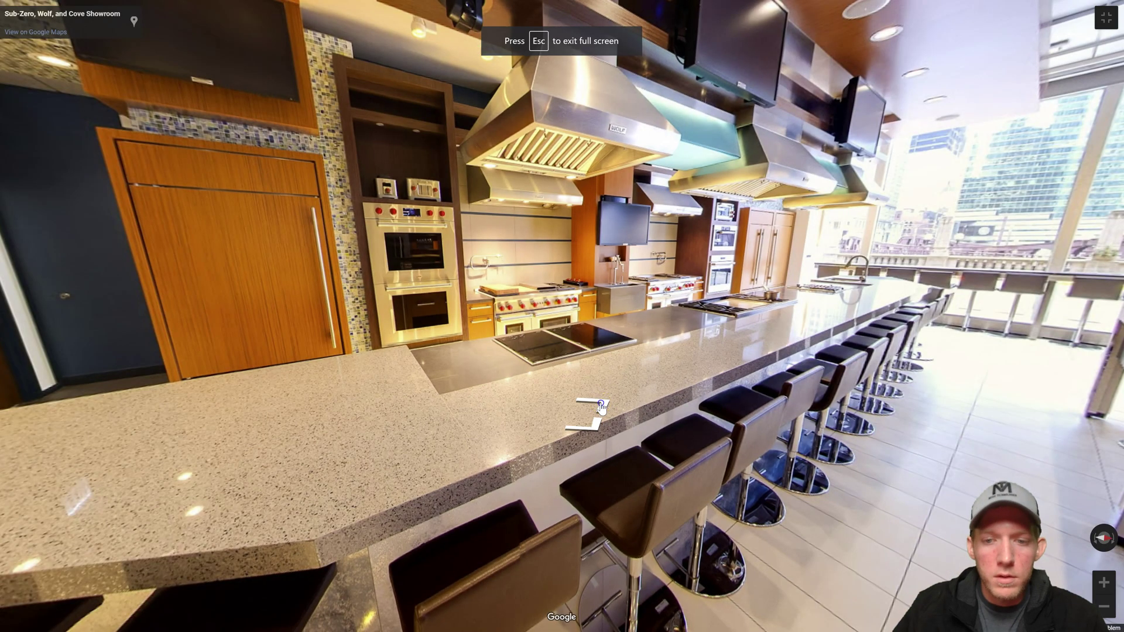
pyautogui.click(600, 405)
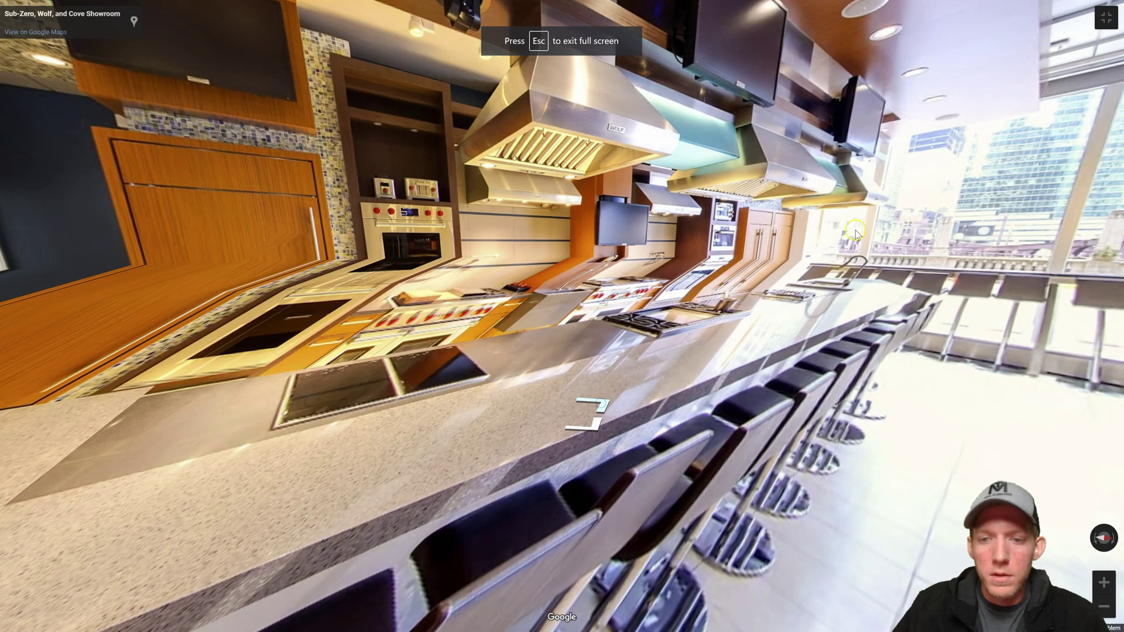
pyautogui.click(585, 408)
pyautogui.click(642, 273)
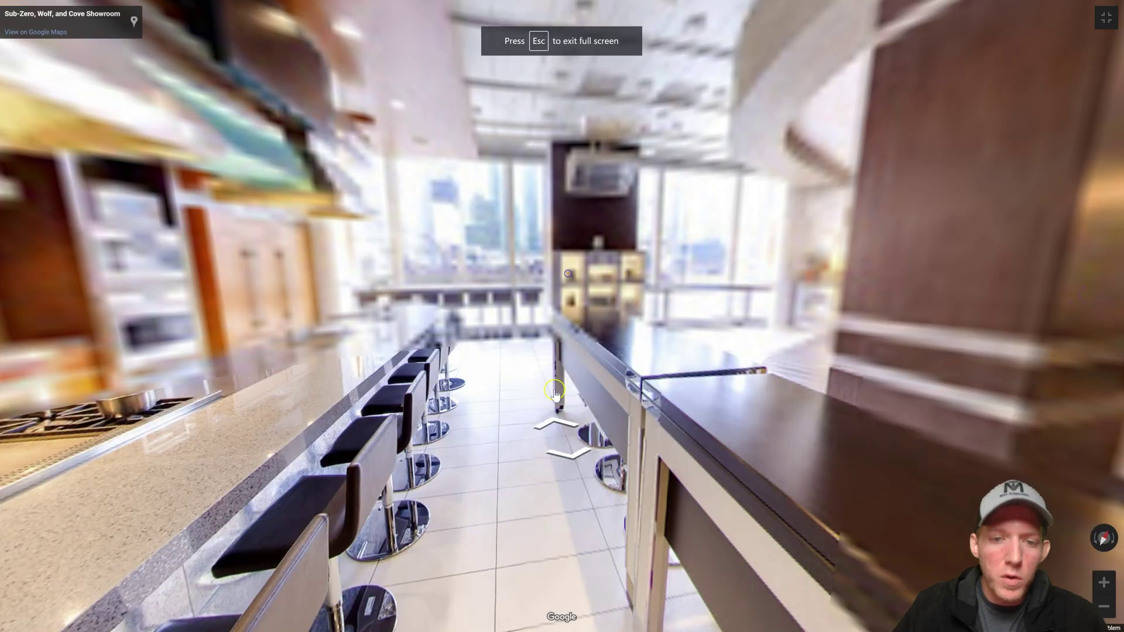
pyautogui.click(552, 423)
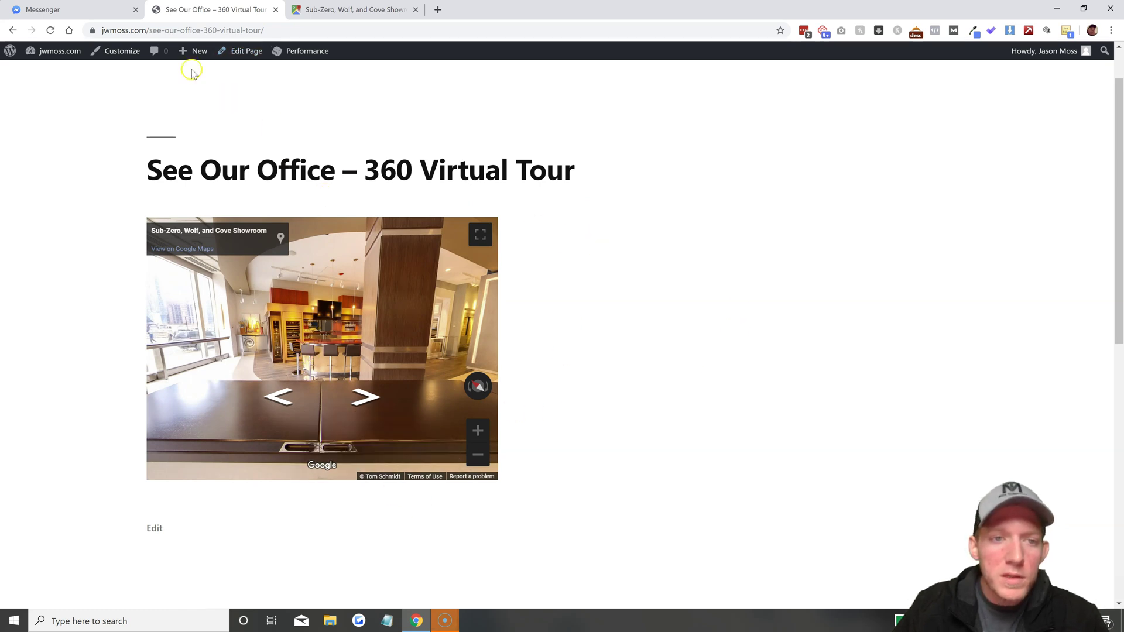
# Reopen the tour page in Text view and select the iframe's width="600" height="450" attributes
pyautogui.click(246, 53)
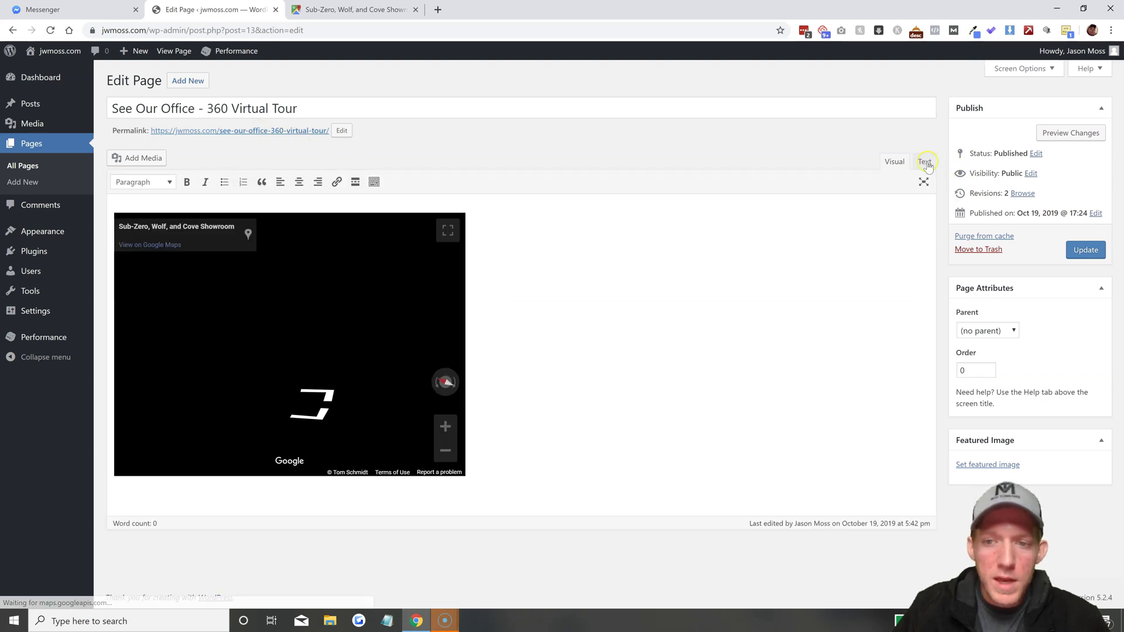
pyautogui.click(925, 162)
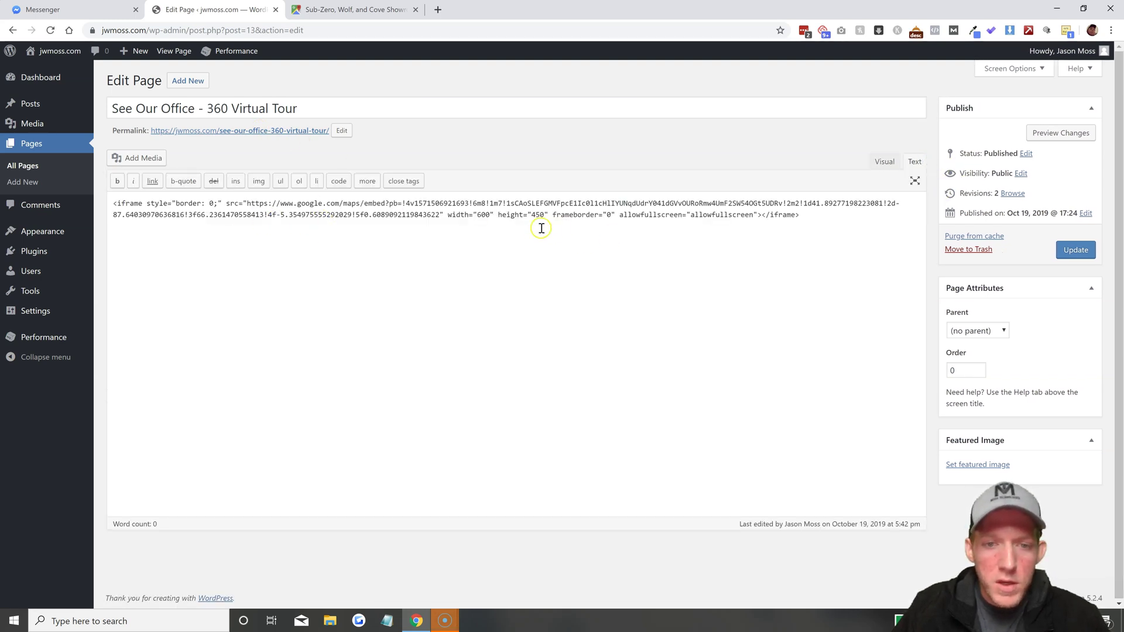
pyautogui.moveTo(451, 215); pyautogui.dragTo(535, 214)
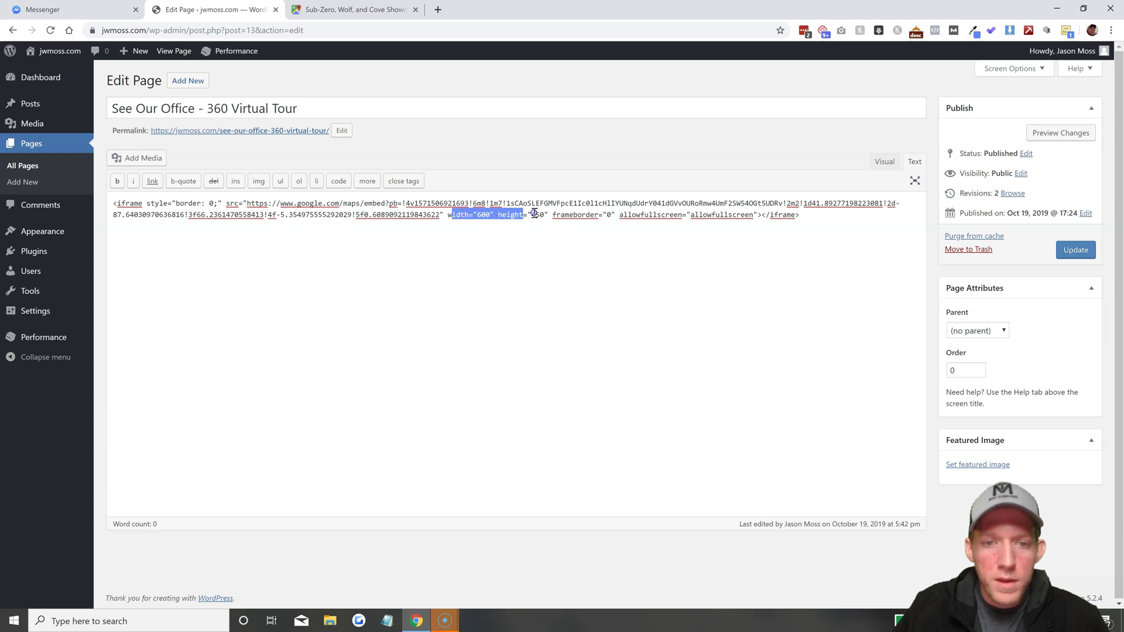
pyautogui.click(545, 234)
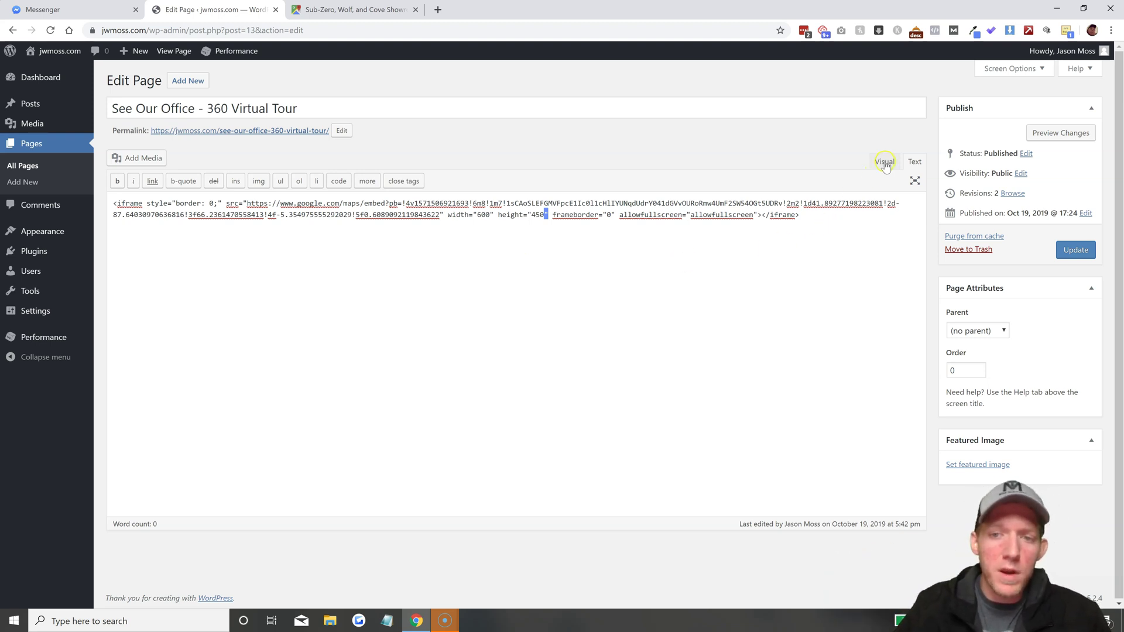
# Back in Google Maps, close the Share dialog and open the panorama's options menu
pyautogui.click(359, 9)
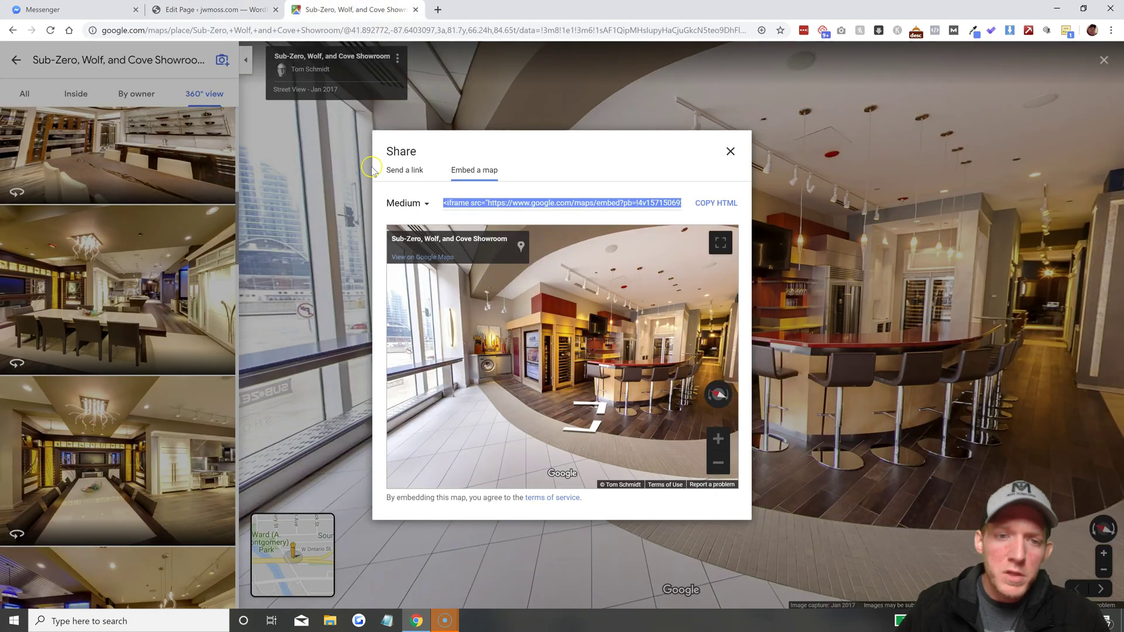
pyautogui.click(339, 178)
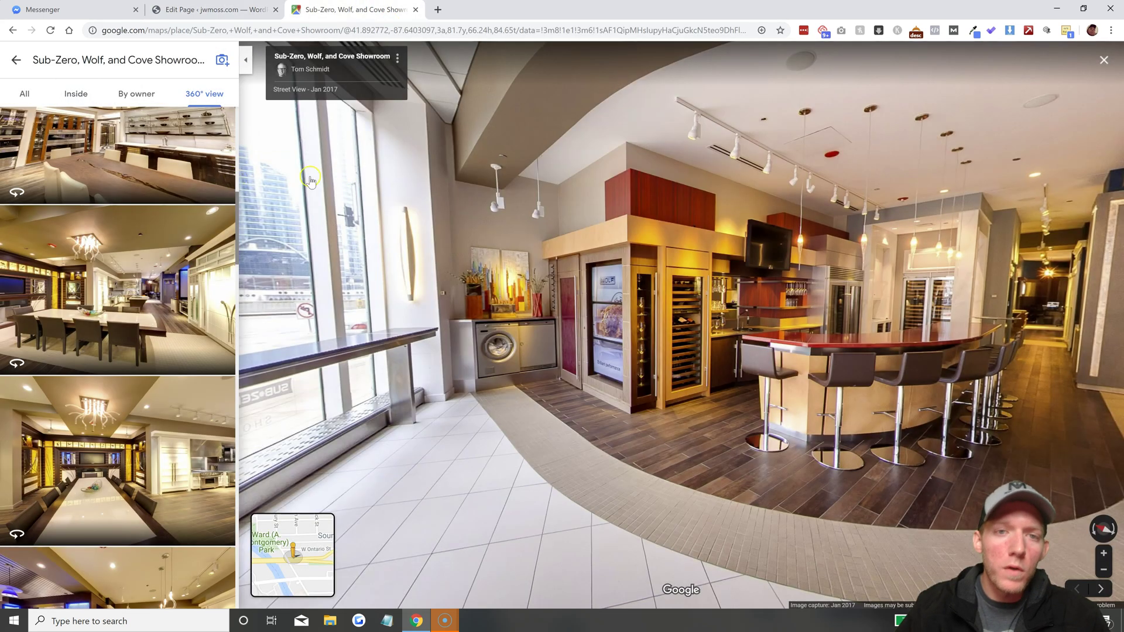
pyautogui.click(399, 61)
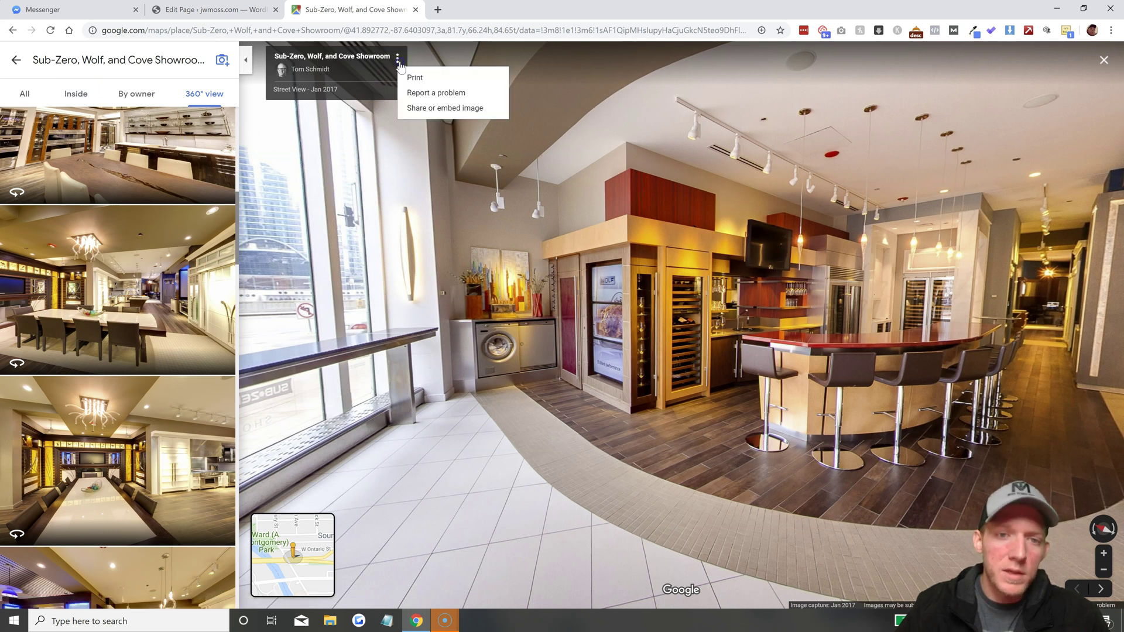